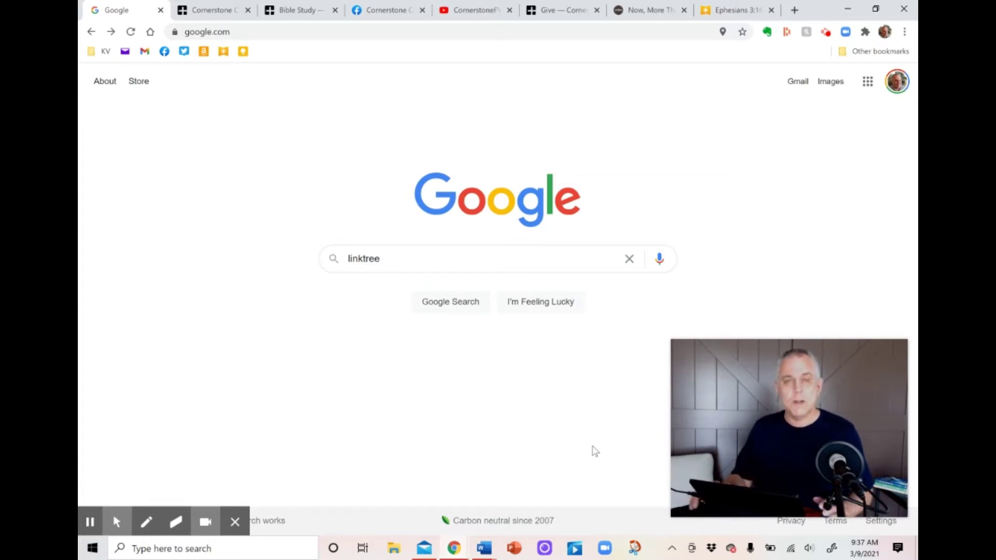
# Search for linktree, open linktr.ee, and start the free sign-up.
pyautogui.click(510, 259)
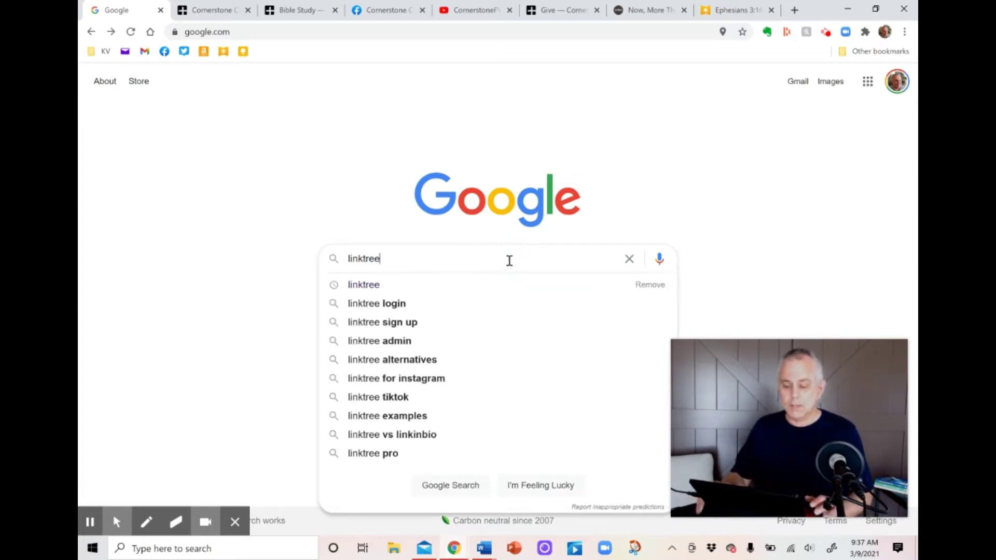
pyautogui.click(360, 285)
pyautogui.click(376, 202)
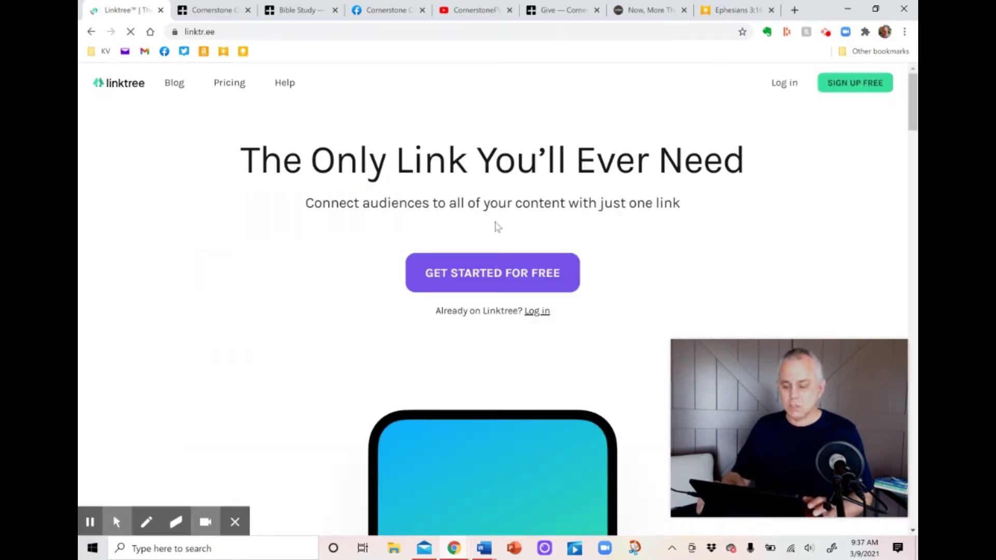
pyautogui.click(515, 265)
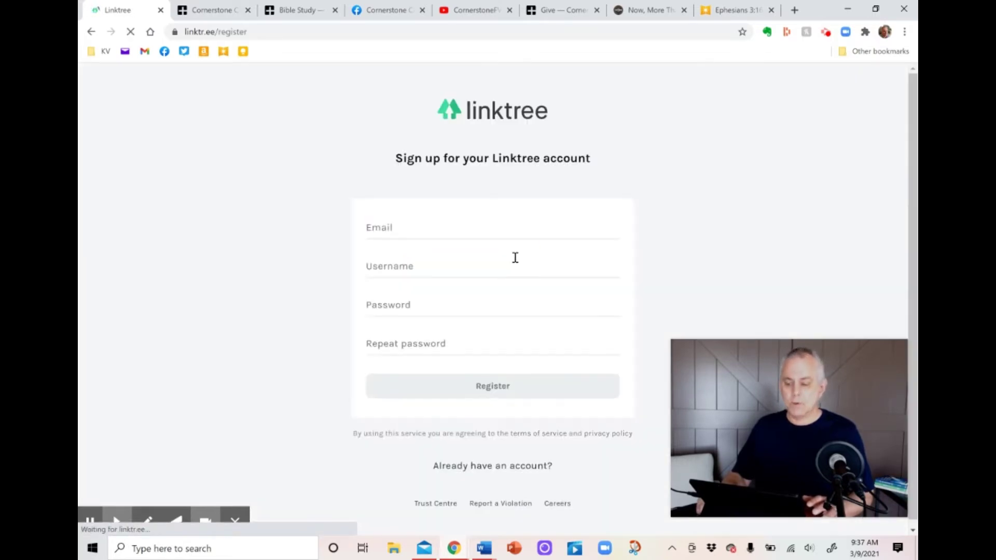
# Register with the church's email, a username, and a confirmed password.
pyautogui.click(492, 229)
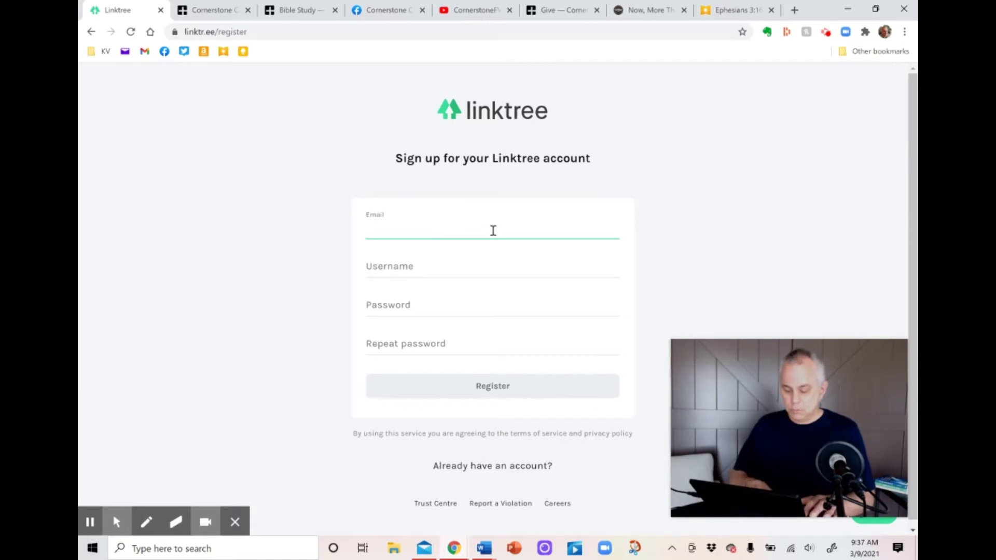
pyautogui.click(454, 264)
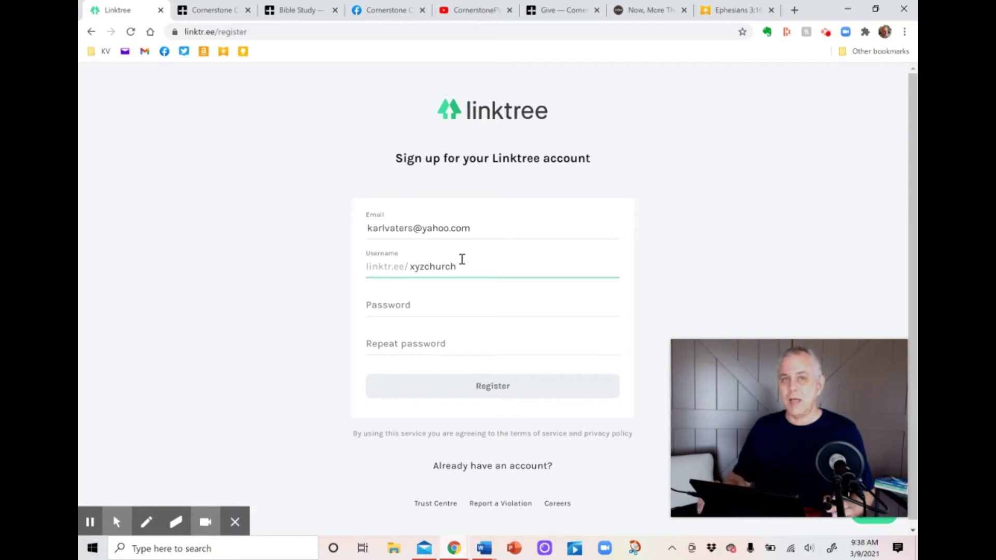
pyautogui.click(438, 308)
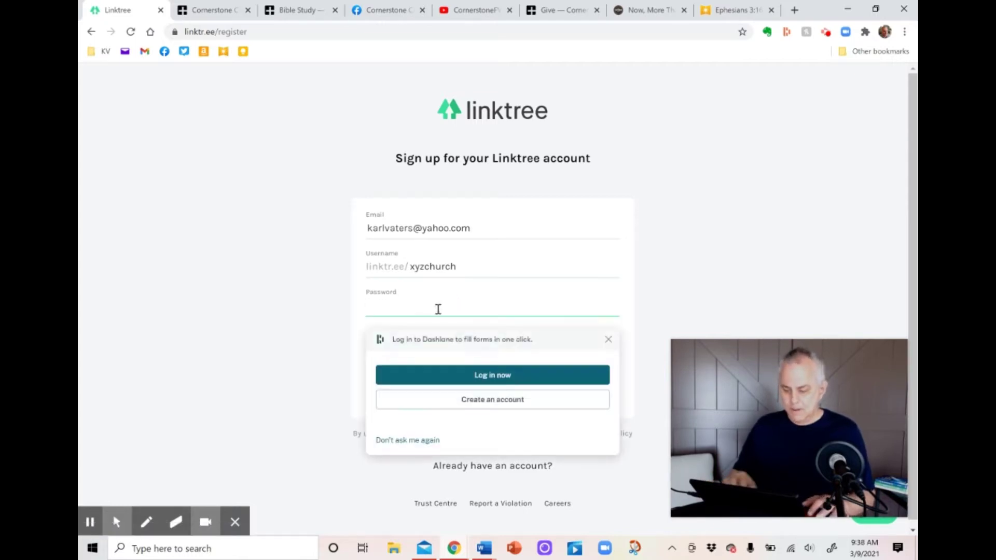
pyautogui.write('•••')
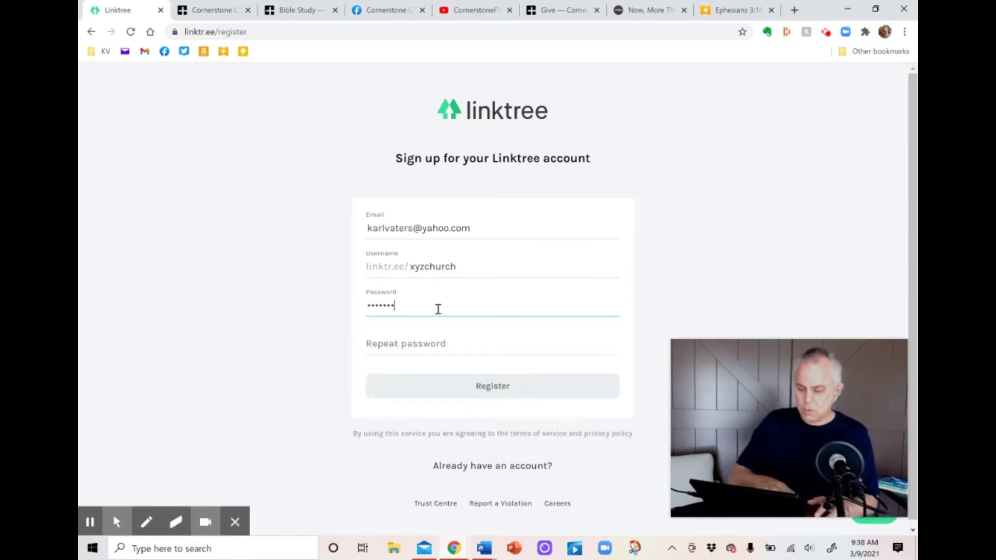
pyautogui.click(418, 349)
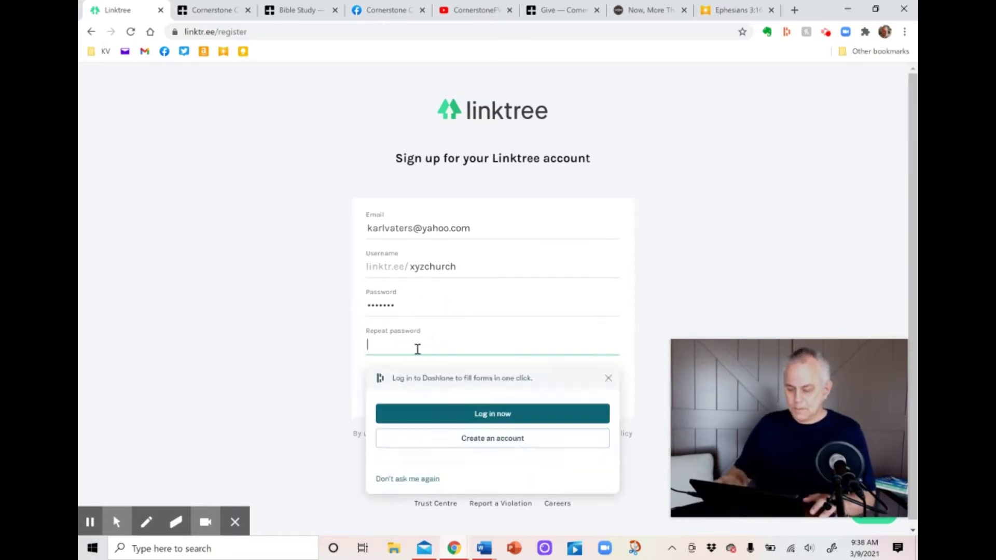
pyautogui.write('•••••••')
pyautogui.click(473, 382)
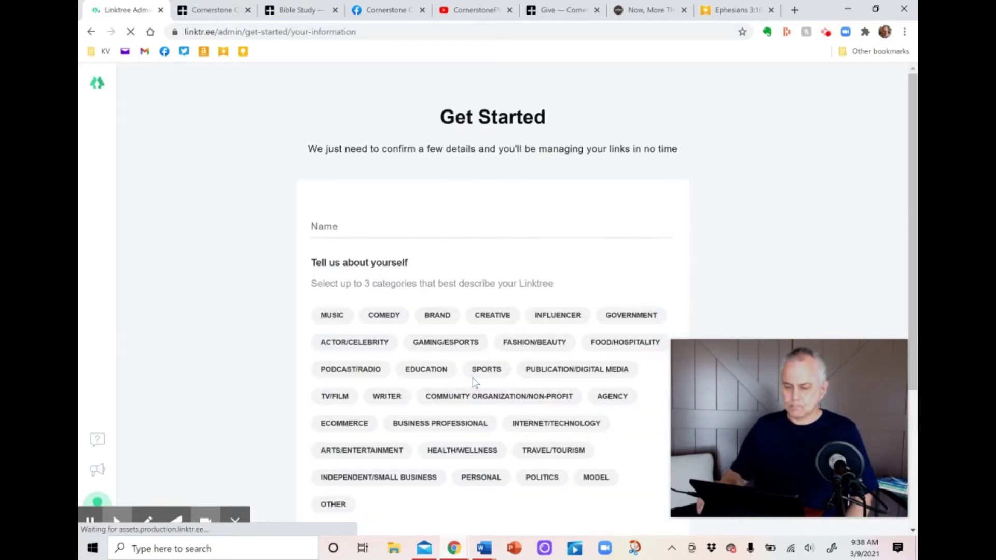
# Name the profile xyzchurch as Community Organization/Non-profit, pass reCAPTCHA, save, and pick the Free plan.
pyautogui.click(394, 231)
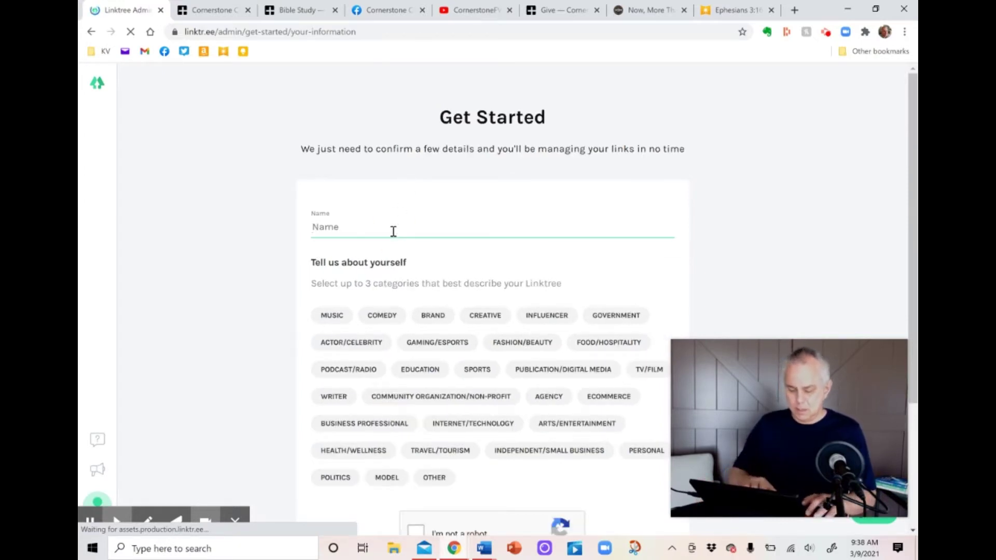
pyautogui.write('xyzchurch')
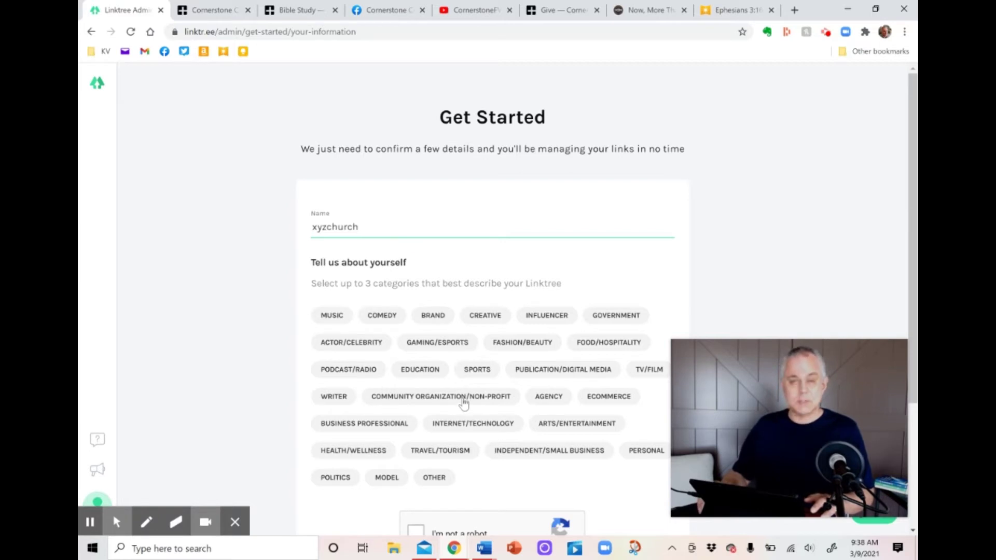
pyautogui.click(464, 404)
pyautogui.scroll(-2, 483, 407)
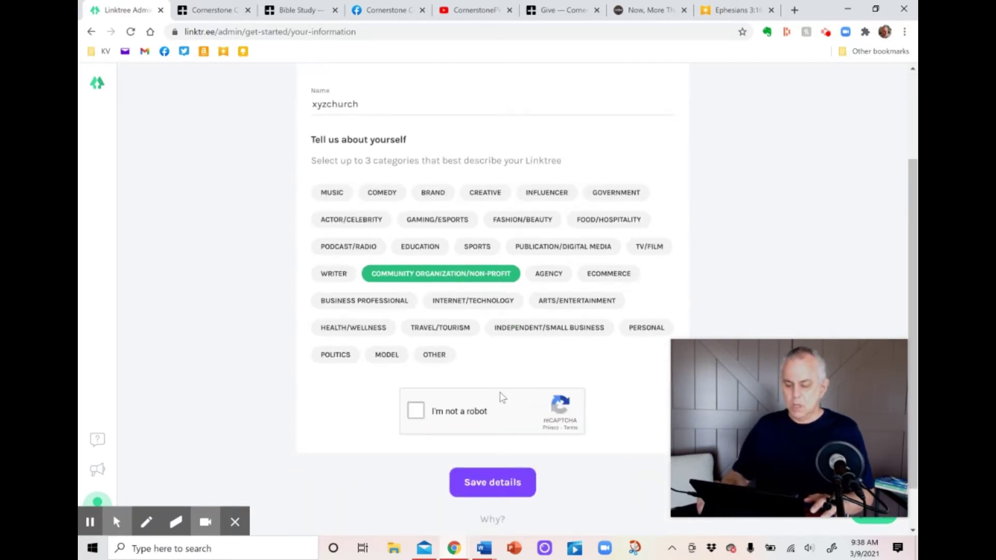
pyautogui.click(417, 411)
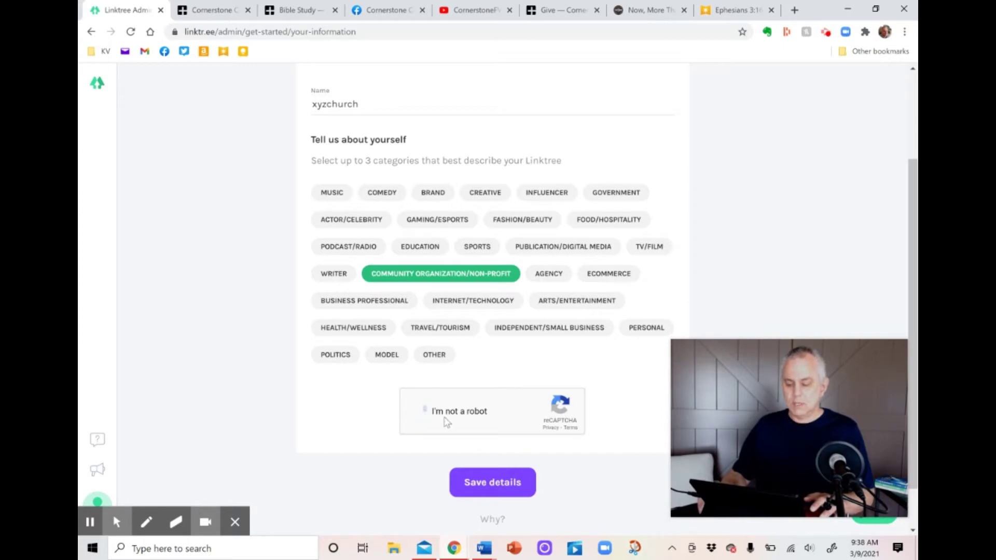
pyautogui.click(490, 478)
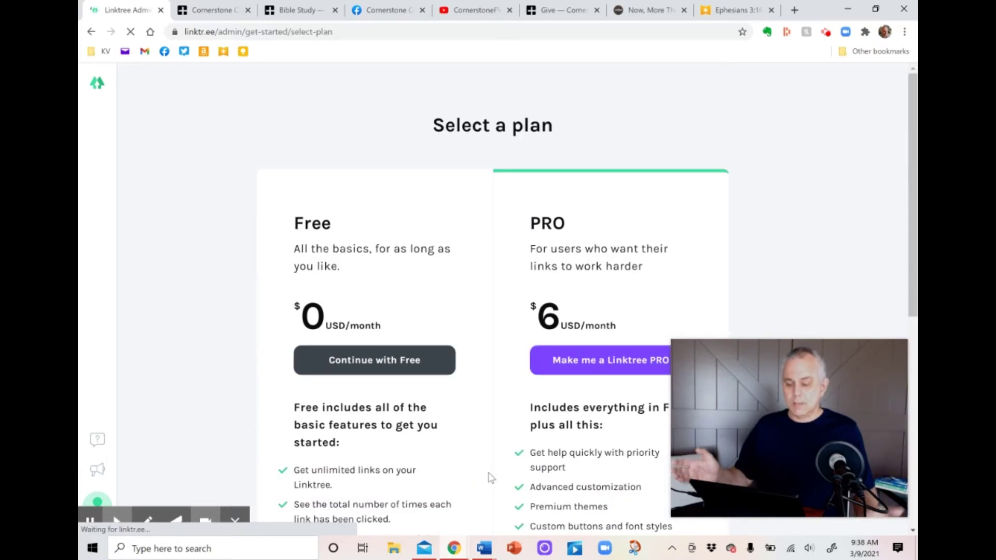
pyautogui.click(391, 271)
pyautogui.click(391, 367)
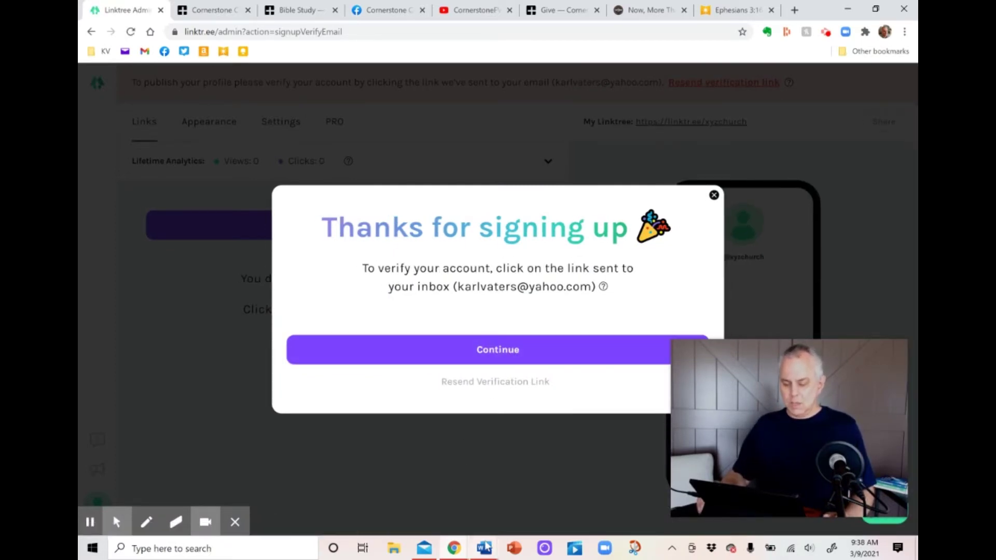
# Verify the account through the Verify Email link in Linktree's message in Windows Mail.
pyautogui.click(424, 554)
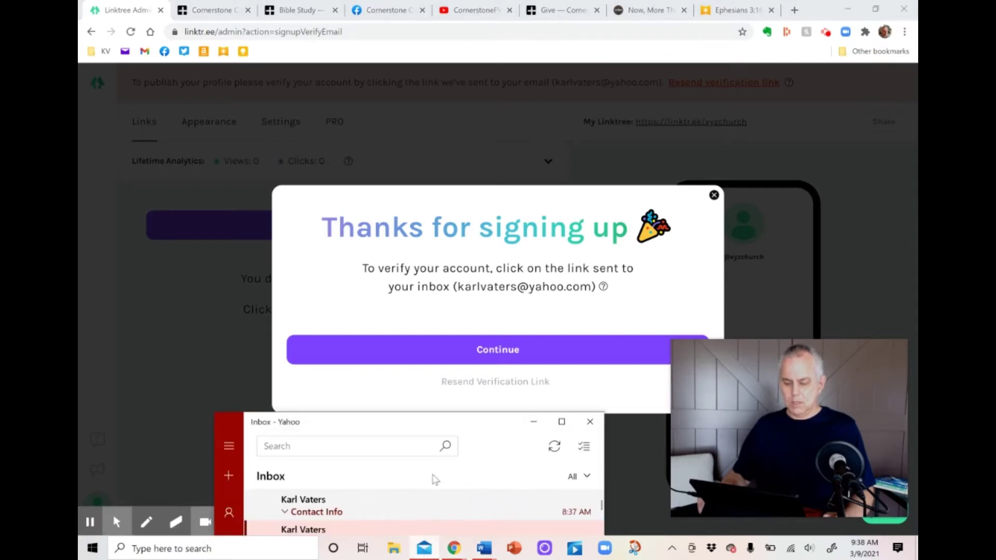
pyautogui.click(555, 447)
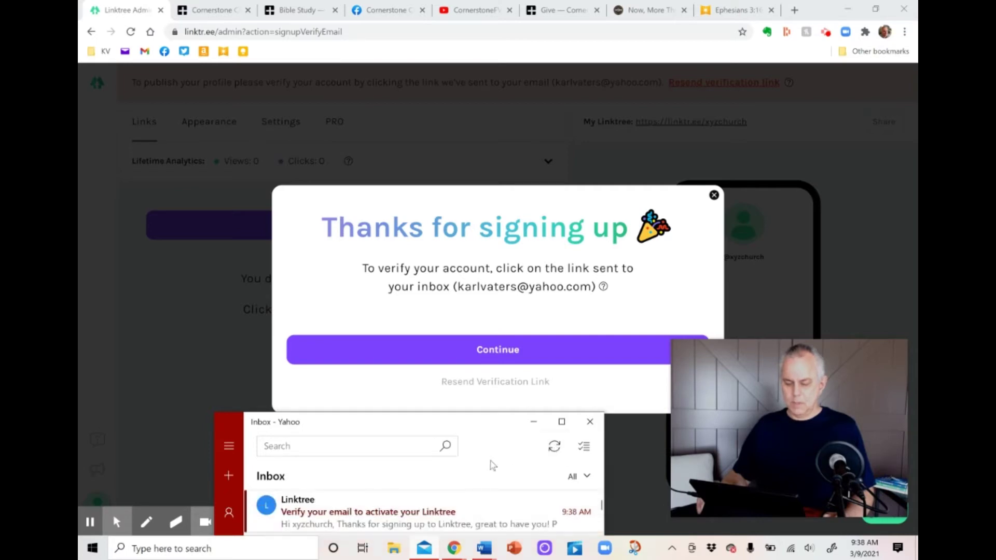
pyautogui.click(440, 513)
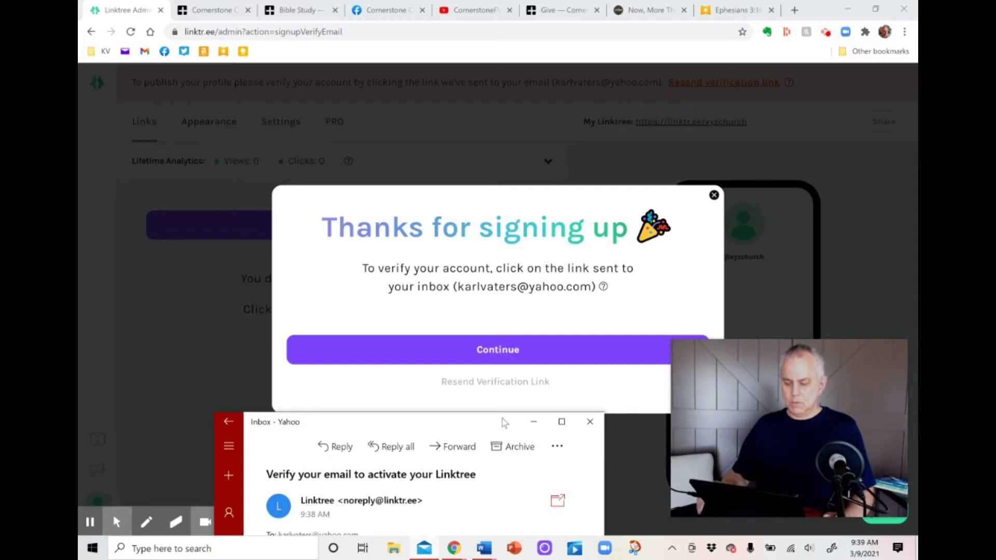
pyautogui.moveTo(504, 419); pyautogui.dragTo(509, 268)
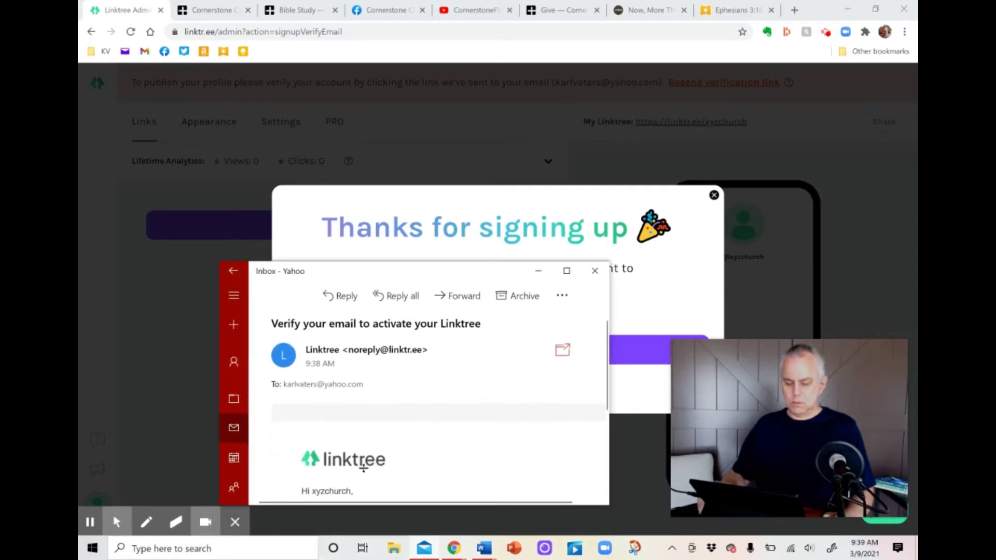
pyautogui.scroll(-3, 372, 475)
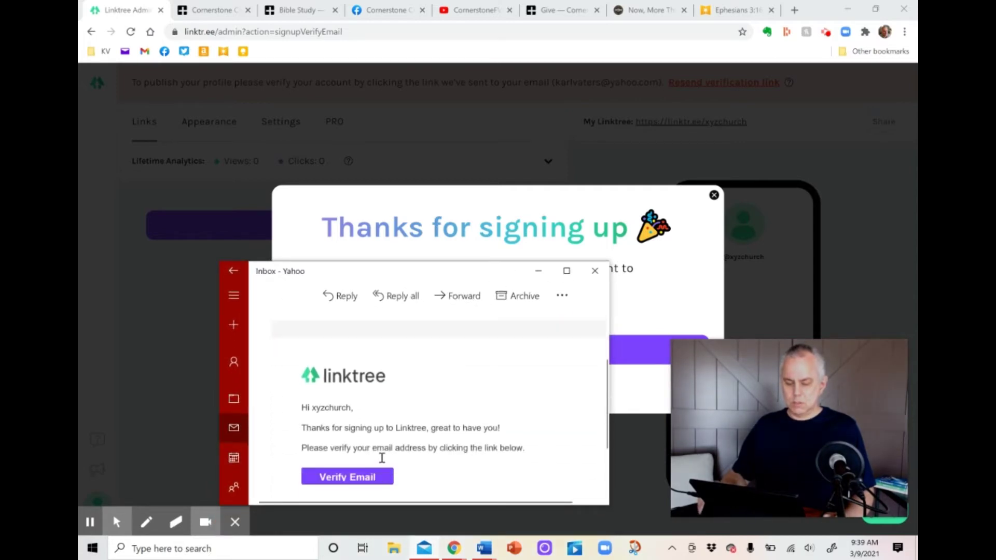
pyautogui.click(365, 479)
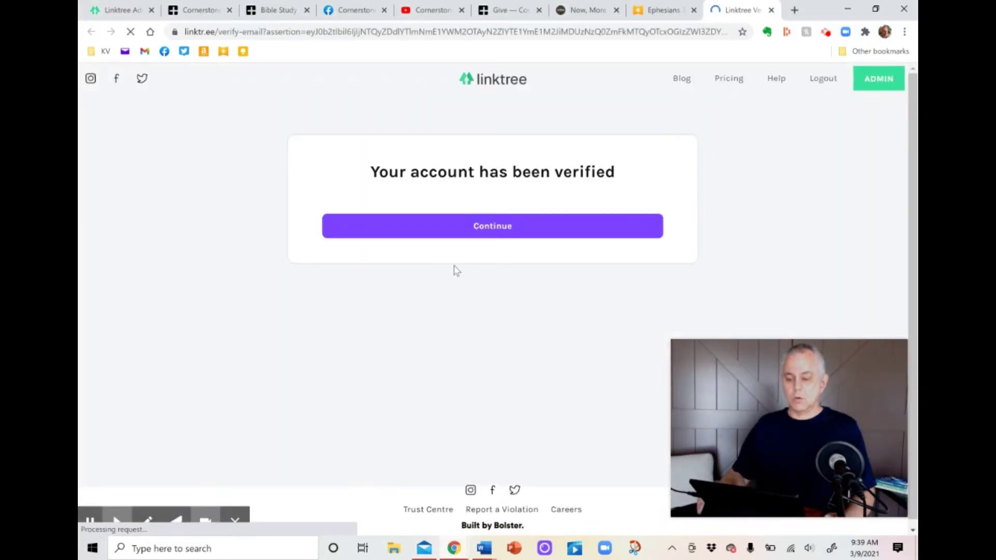
# Go to the admin dashboard, dismiss the welcome checklist, and add a first blank link.
pyautogui.click(490, 227)
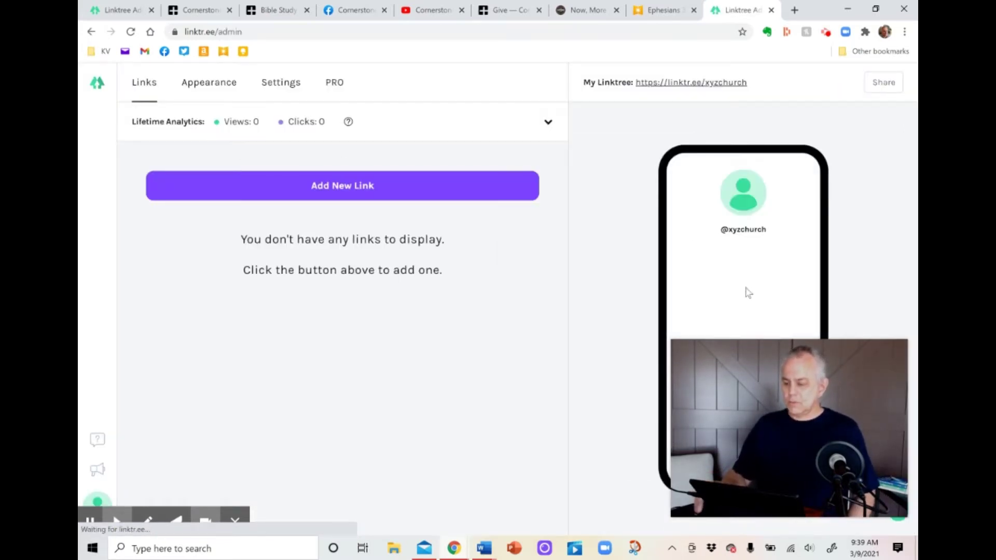
pyautogui.moveTo(672, 341); pyautogui.dragTo(749, 399)
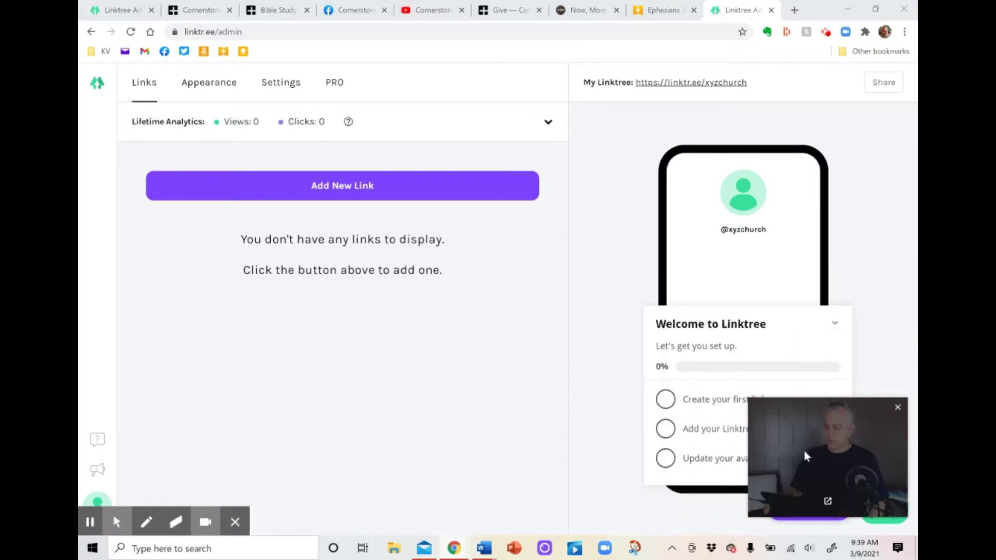
pyautogui.moveTo(804, 451); pyautogui.dragTo(586, 134)
pyautogui.click(835, 323)
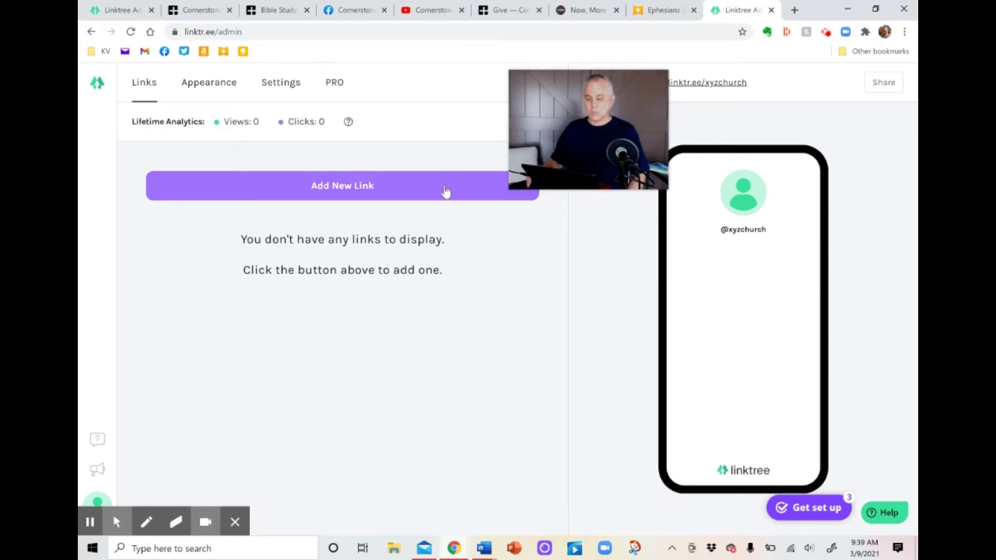
pyautogui.click(415, 186)
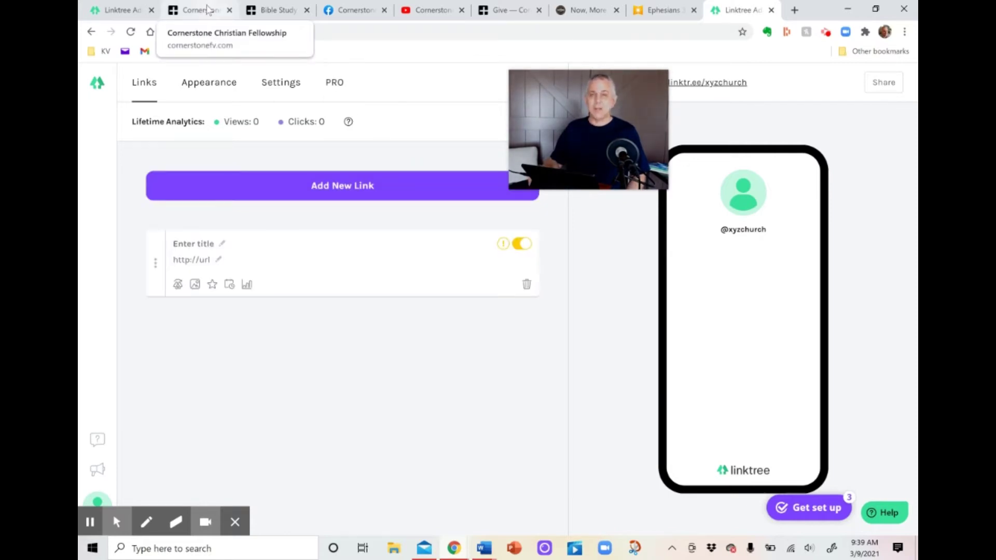
pyautogui.click(199, 246)
pyautogui.write('Website')
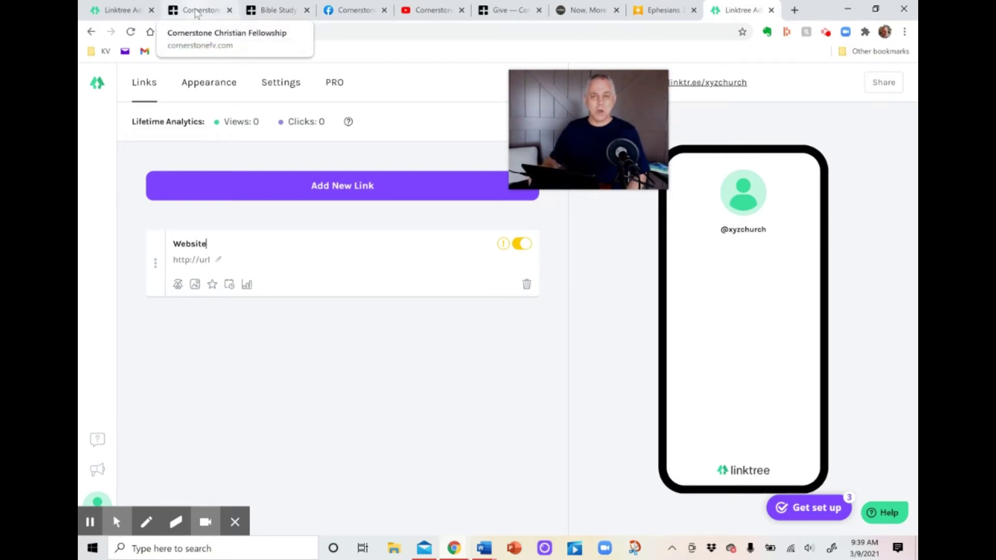
pyautogui.click(196, 14)
pyautogui.click(278, 32)
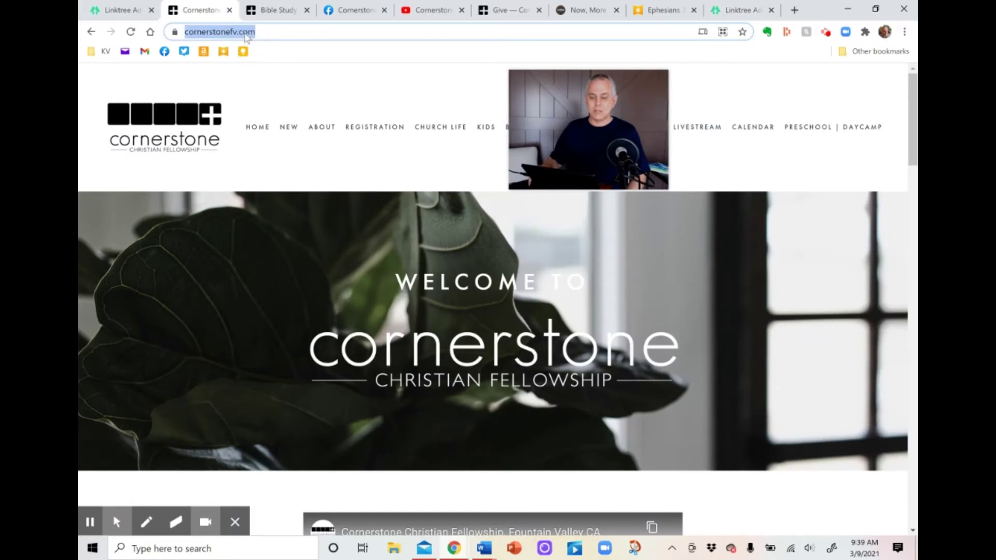
pyautogui.rightClick(245, 36)
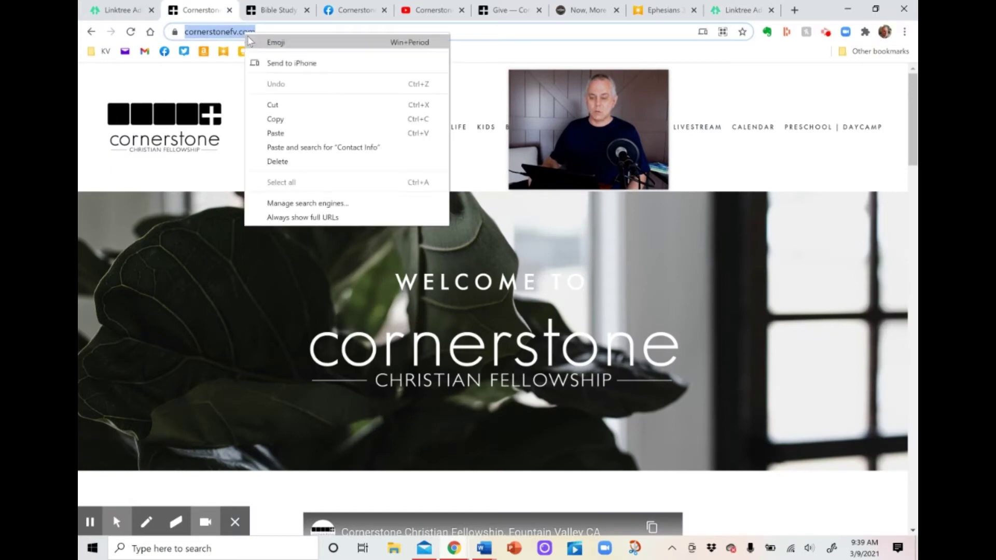
pyautogui.click(290, 120)
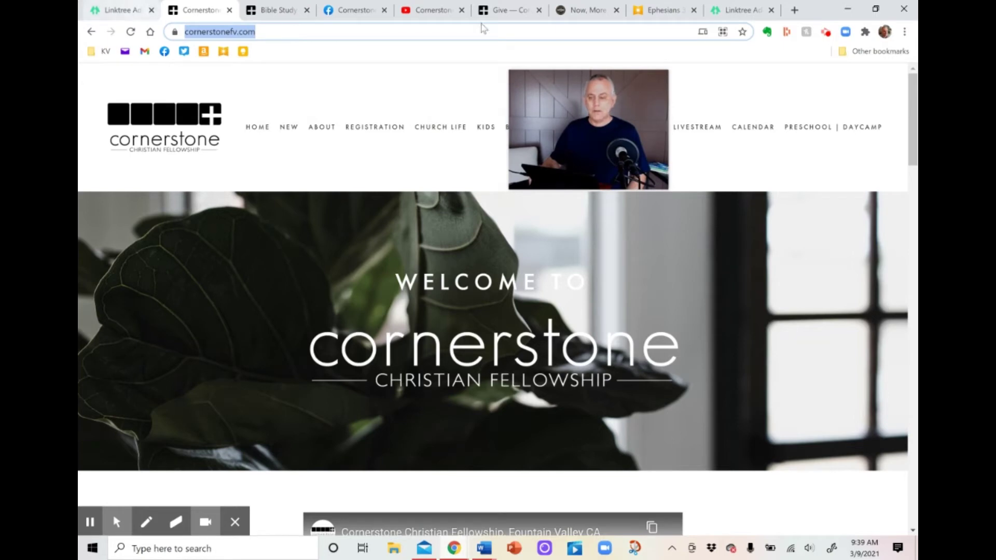
pyautogui.click(727, 10)
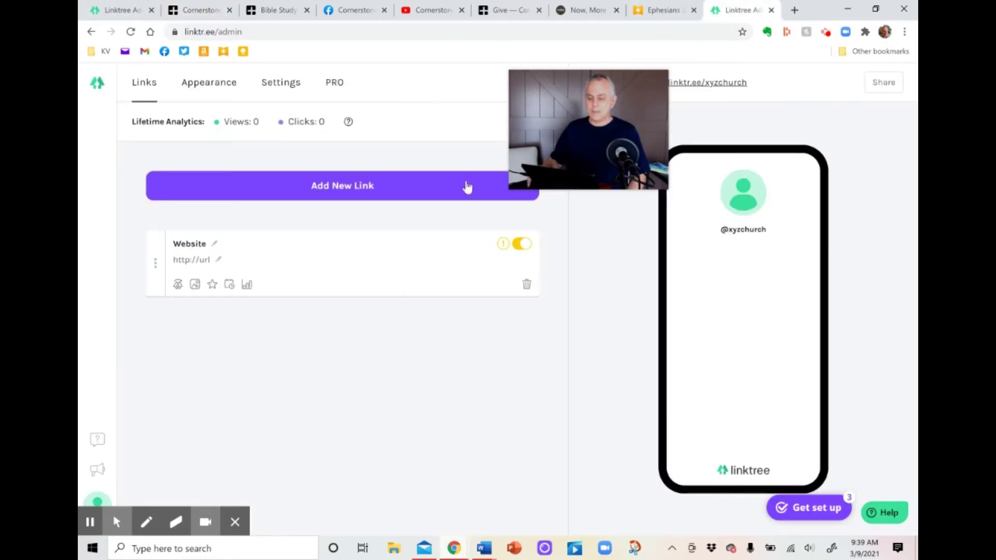
pyautogui.rightClick(188, 262)
pyautogui.click(236, 355)
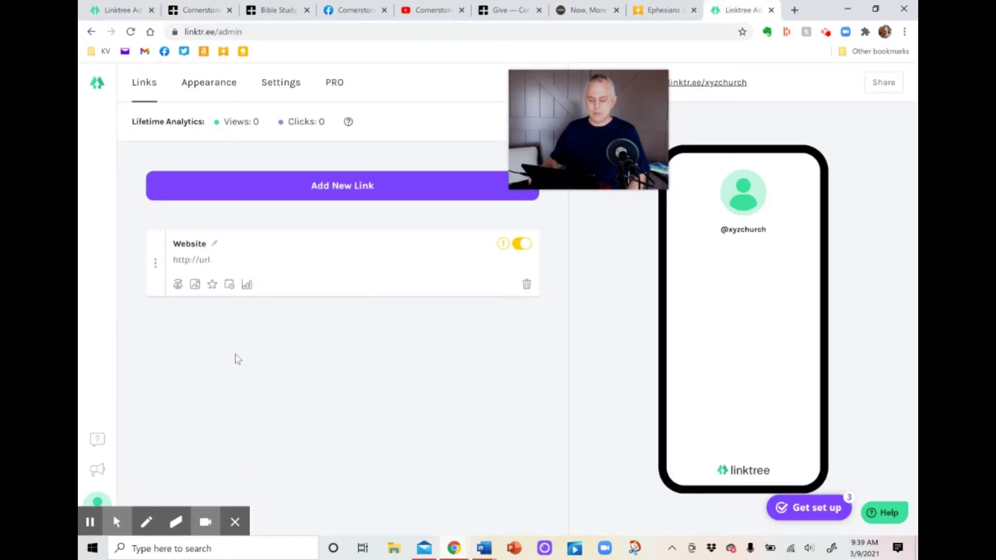
pyautogui.click(343, 187)
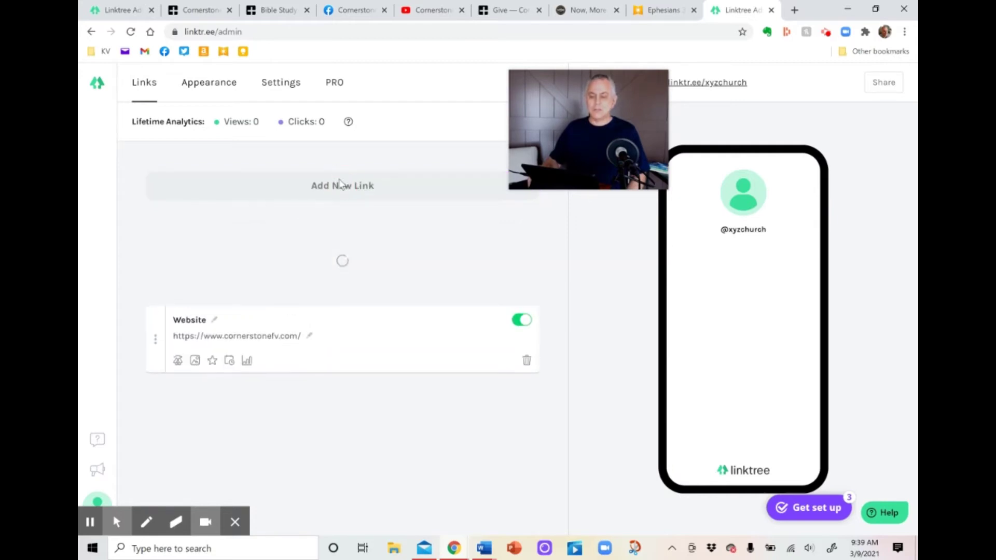
pyautogui.click(353, 14)
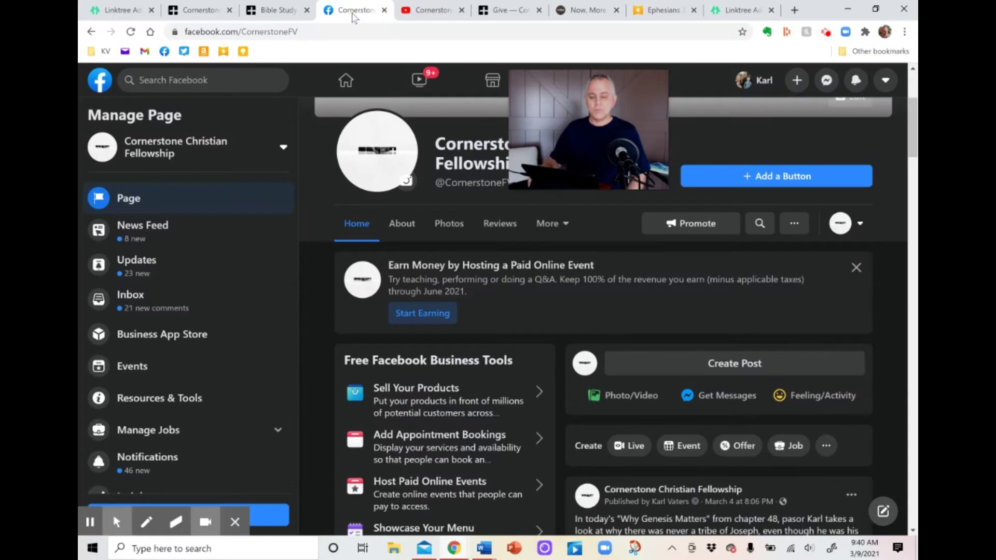
pyautogui.click(314, 32)
pyautogui.rightClick(254, 29)
pyautogui.click(302, 111)
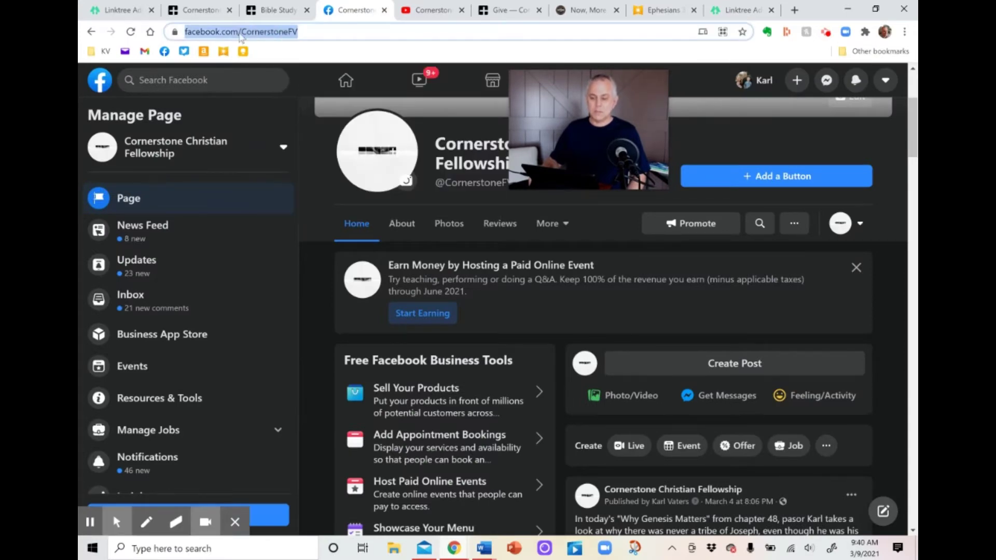
pyautogui.click(738, 10)
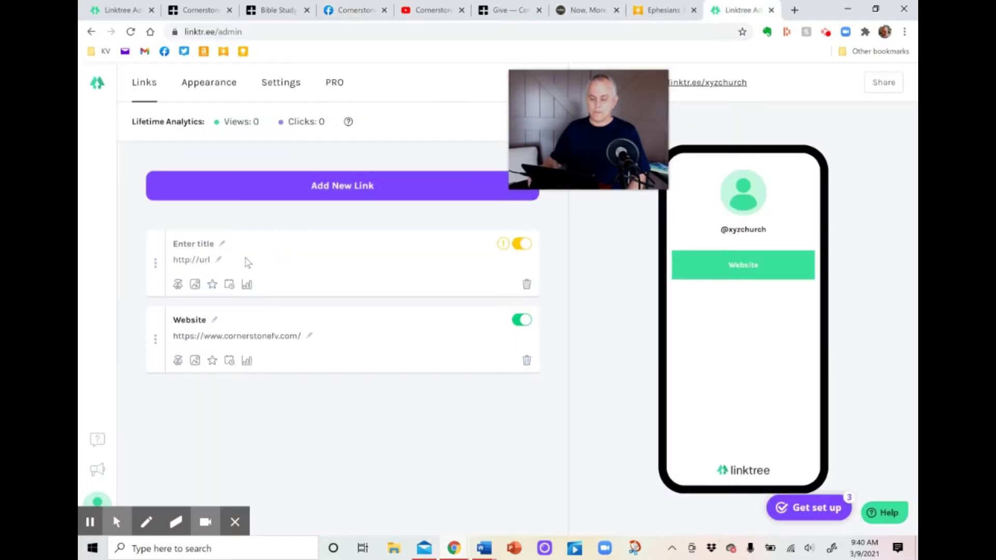
pyautogui.click(212, 336)
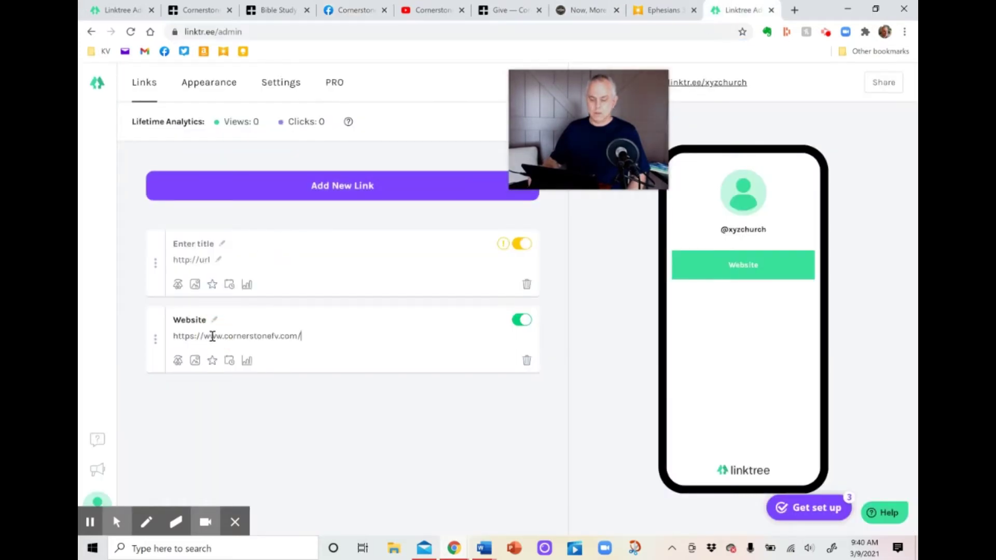
pyautogui.rightClick(202, 261)
pyautogui.click(235, 349)
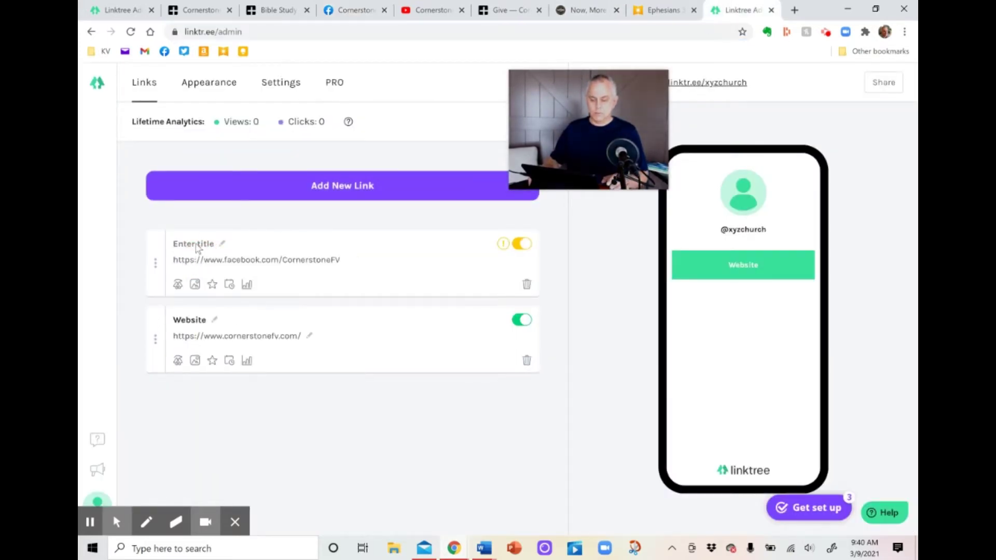
pyautogui.click(196, 244)
pyautogui.write('Faceb')
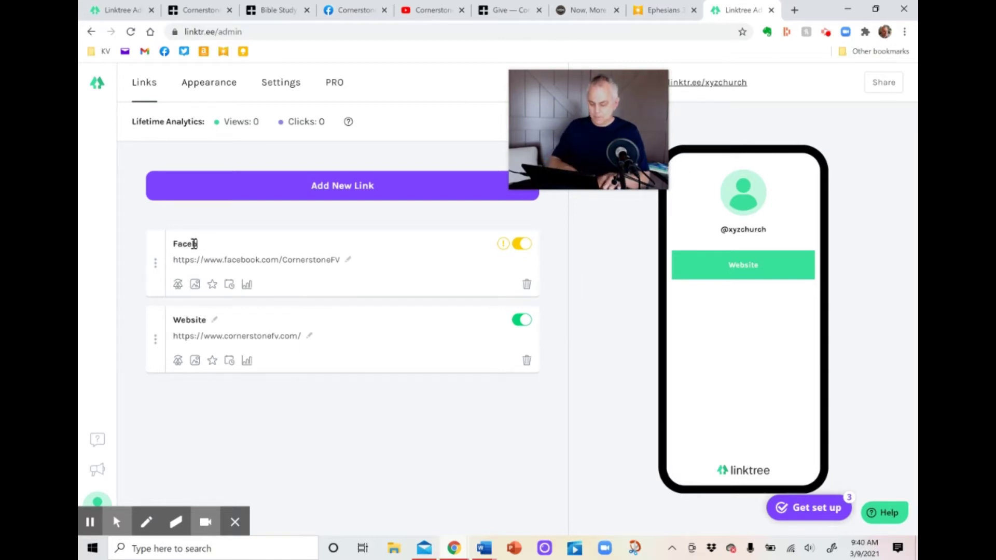
pyautogui.write('ook')
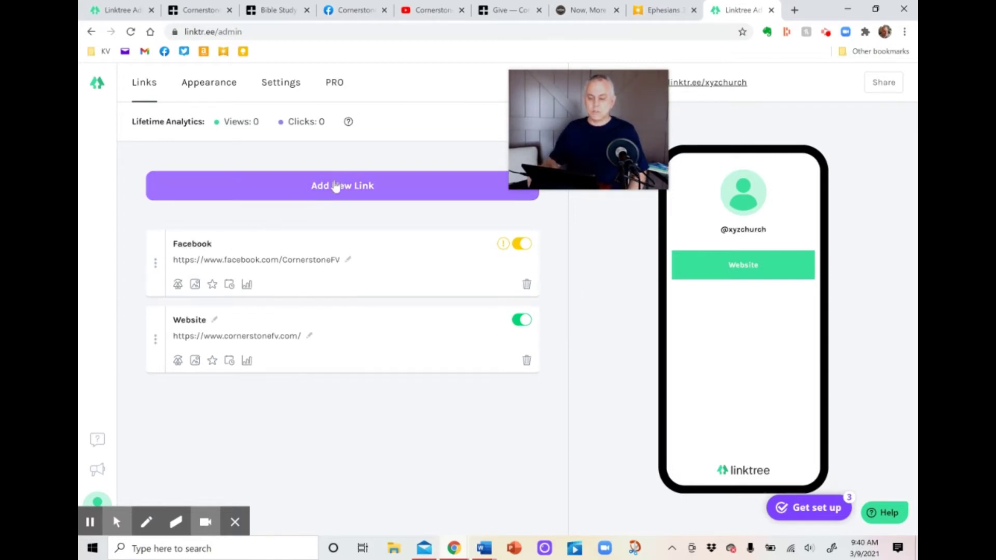
pyautogui.click(334, 187)
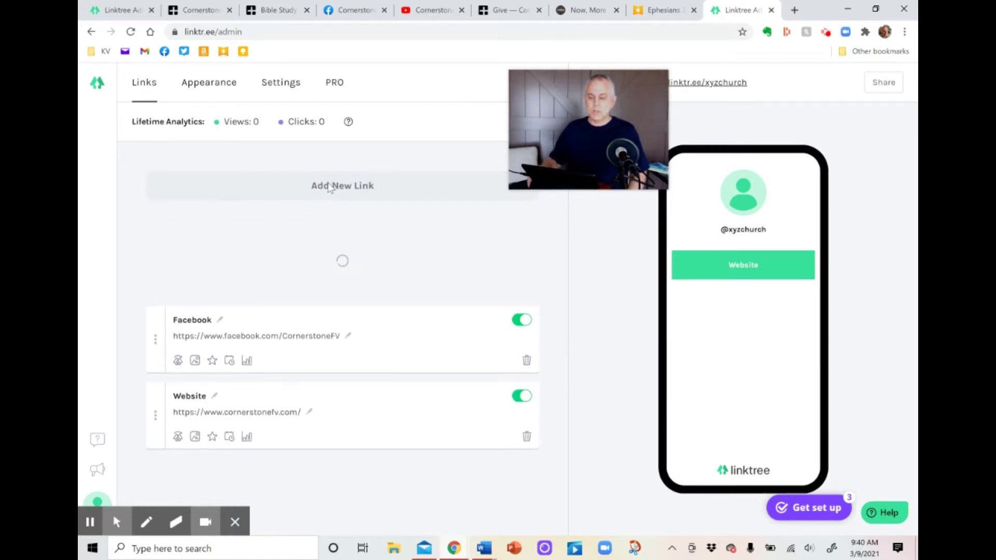
pyautogui.click(277, 10)
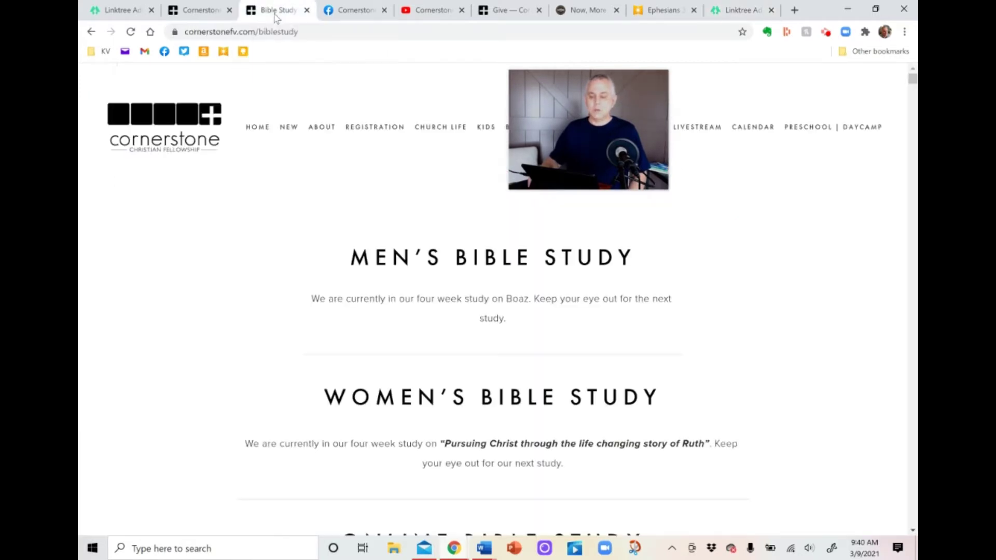
pyautogui.click(330, 31)
pyautogui.rightClick(274, 34)
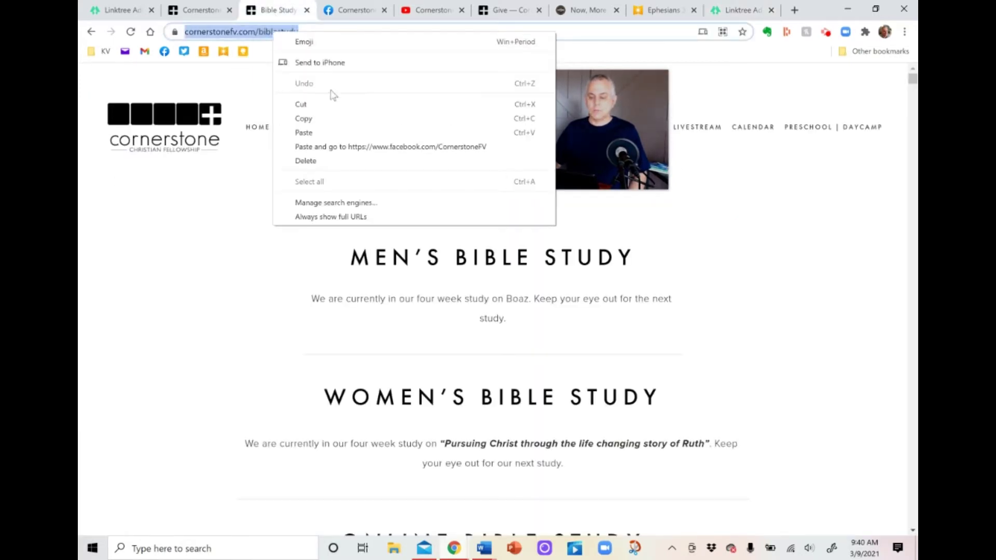
pyautogui.click(333, 119)
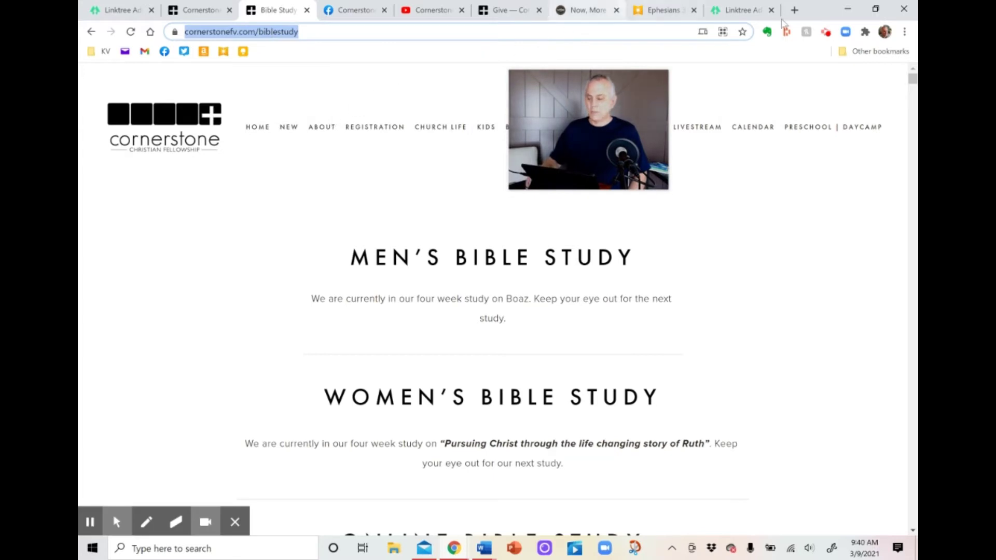
pyautogui.click(741, 10)
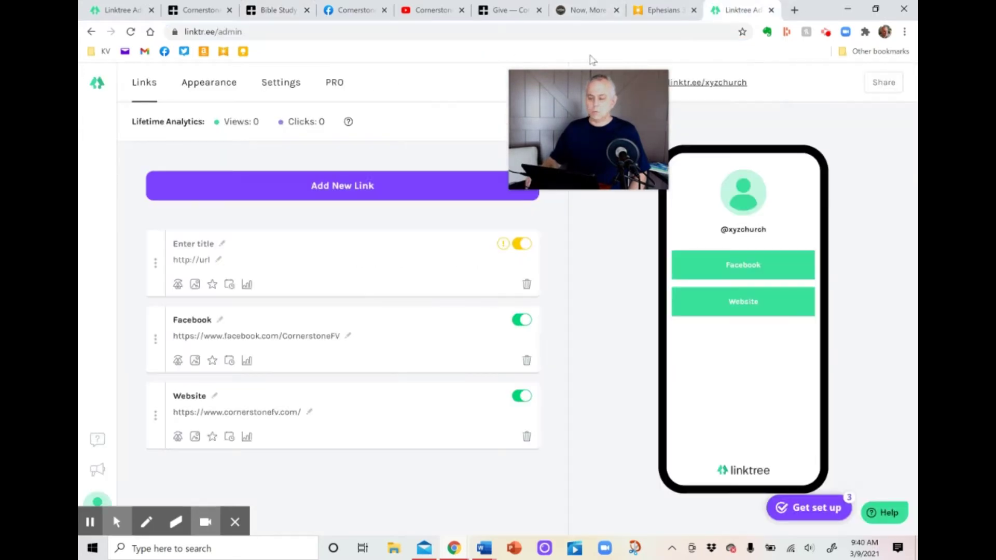
# Add a Bible Study link with the copied biblestudy URL.
pyautogui.click(314, 191)
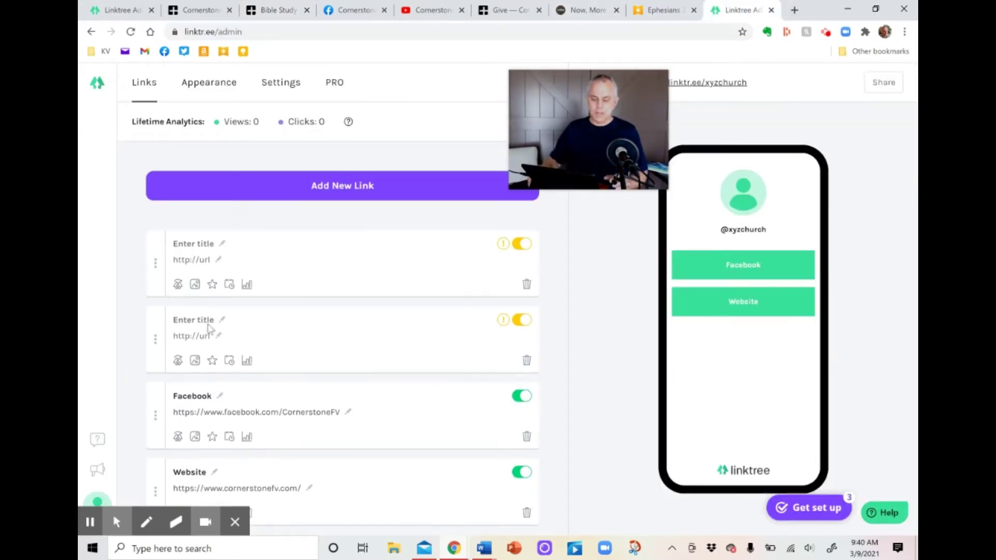
pyautogui.write('Bible ')
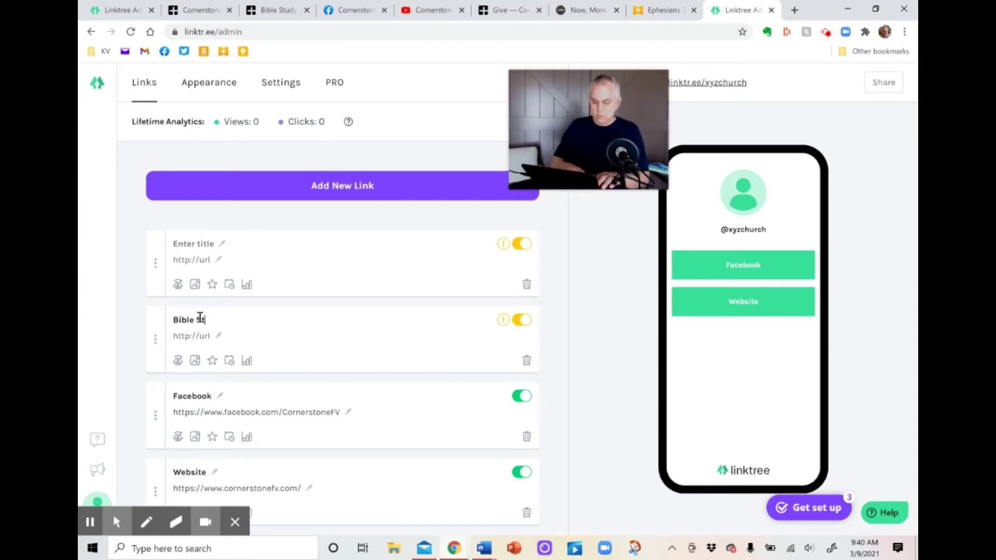
pyautogui.write('Study')
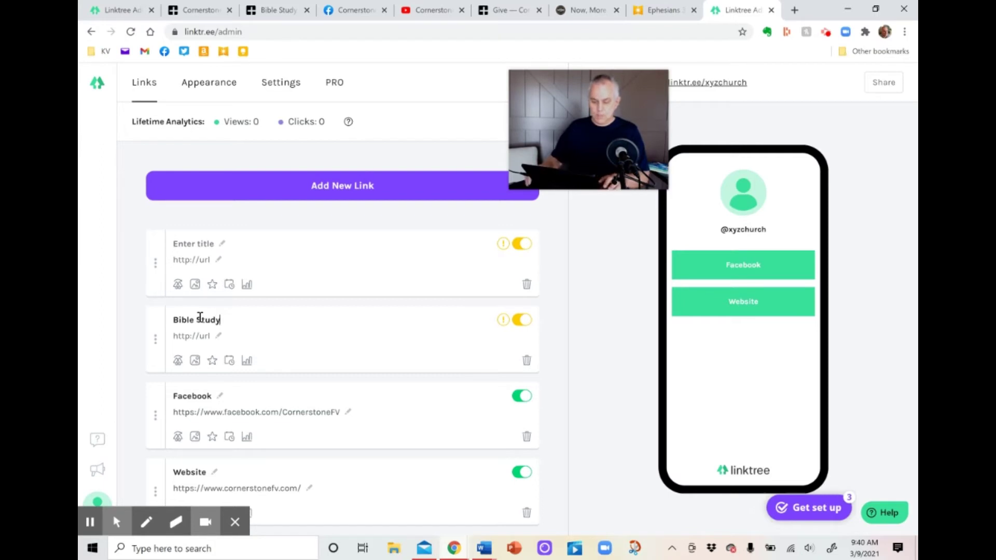
pyautogui.click(194, 341)
pyautogui.rightClick(195, 337)
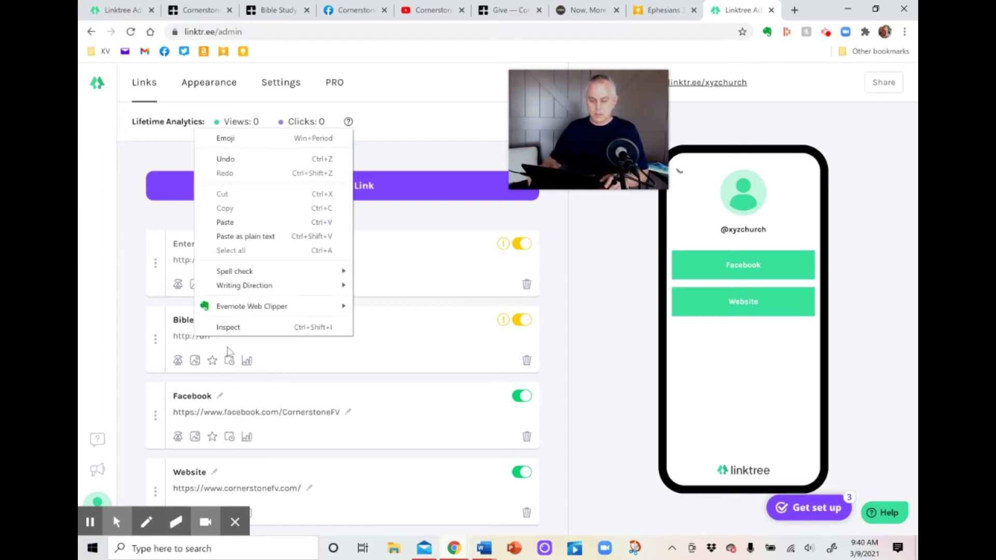
pyautogui.click(251, 222)
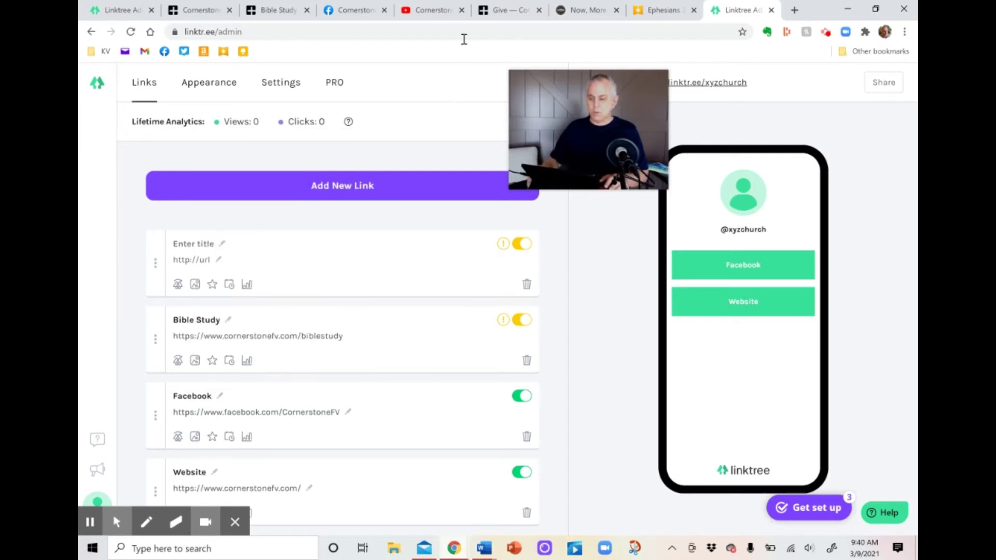
# Title the new link YouTube and paste the CornerstoneFV YouTube channel URL.
pyautogui.click(433, 11)
pyautogui.click(365, 33)
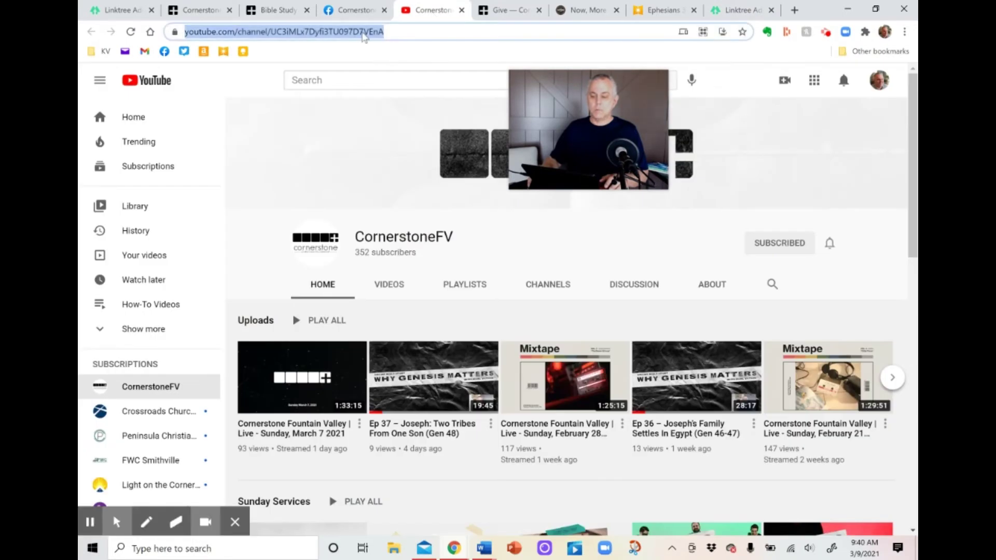
pyautogui.rightClick(364, 34)
pyautogui.click(414, 107)
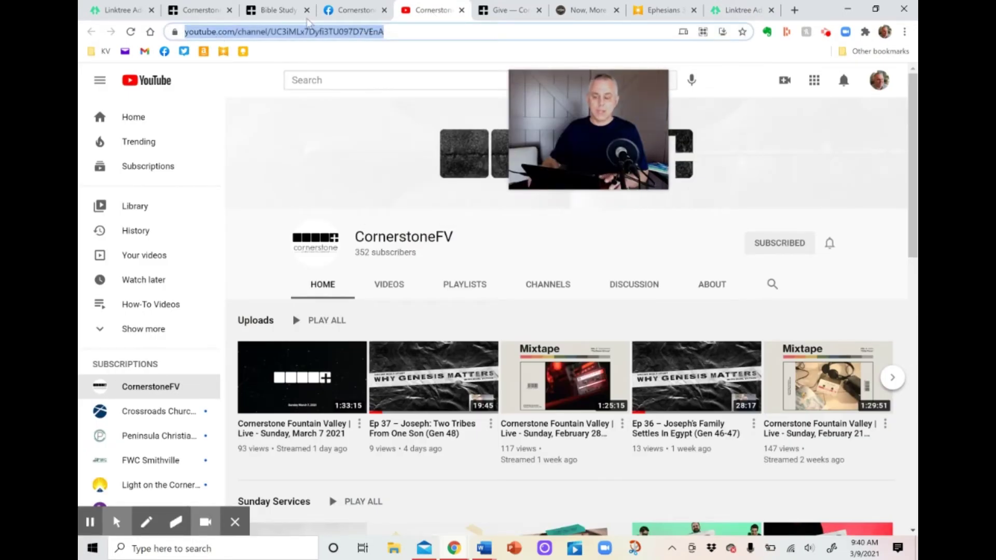
pyautogui.click(741, 11)
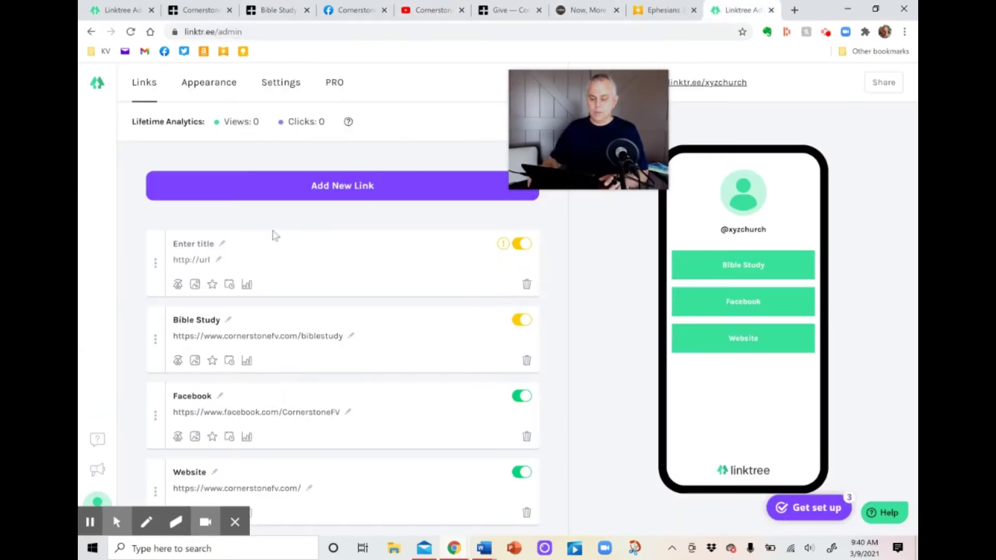
pyautogui.click(202, 246)
pyautogui.write('YouTube')
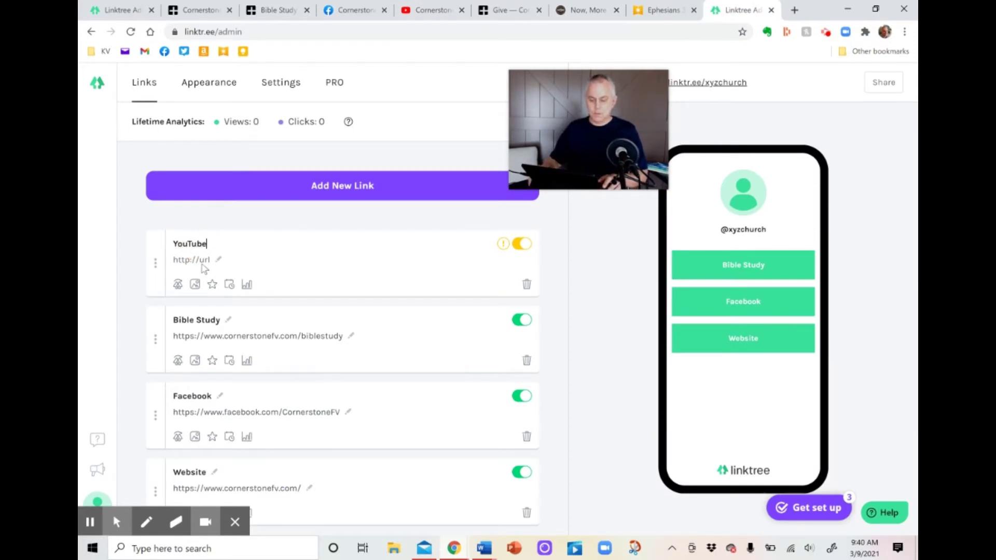
pyautogui.rightClick(198, 263)
pyautogui.click(232, 352)
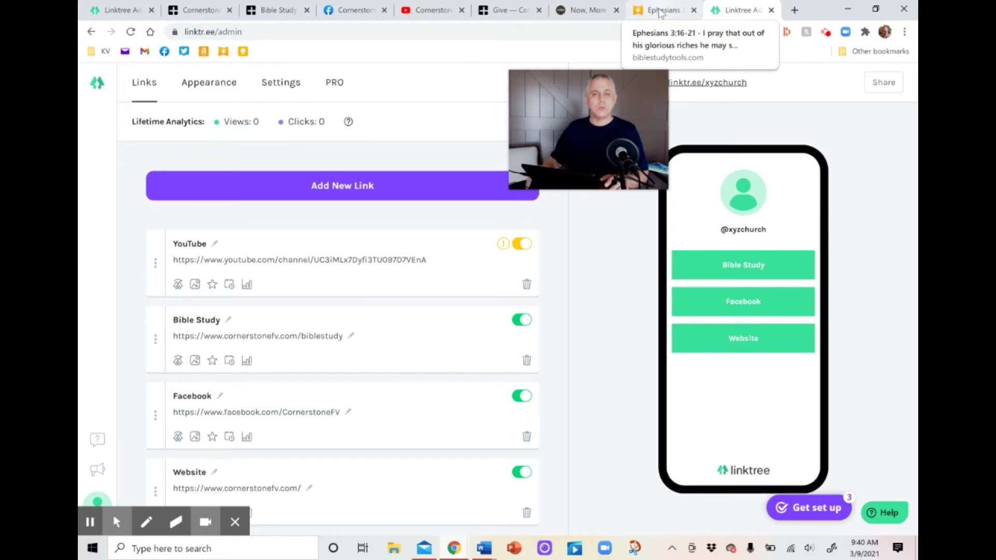
# Copy the biblestudytools.com Ephesians 3:16-21 page address.
pyautogui.click(660, 12)
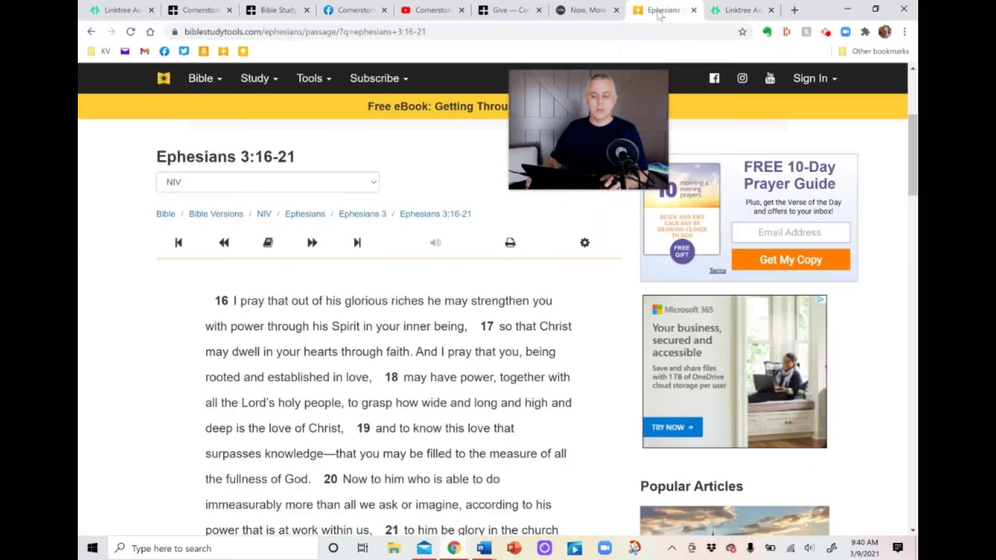
pyautogui.click(451, 29)
pyautogui.rightClick(395, 33)
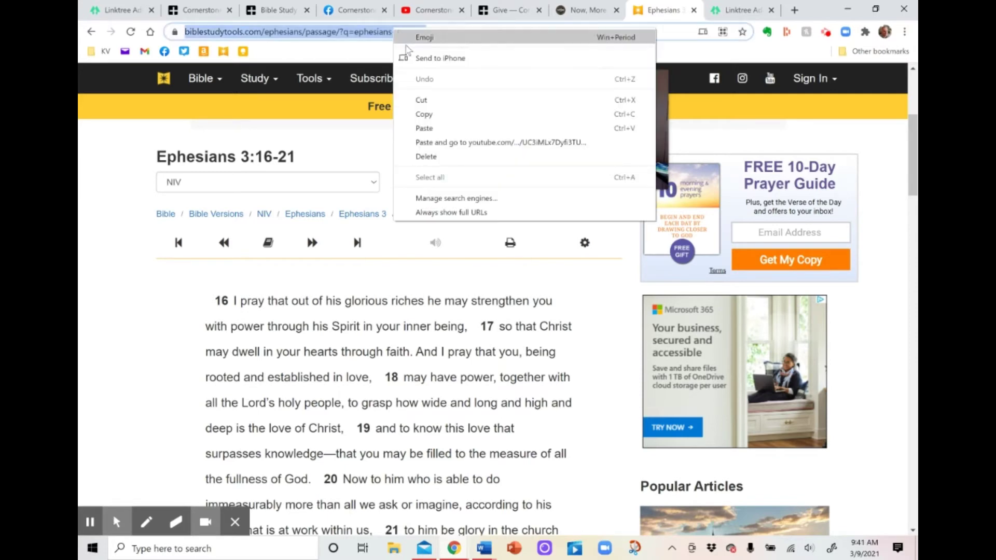
pyautogui.click(435, 115)
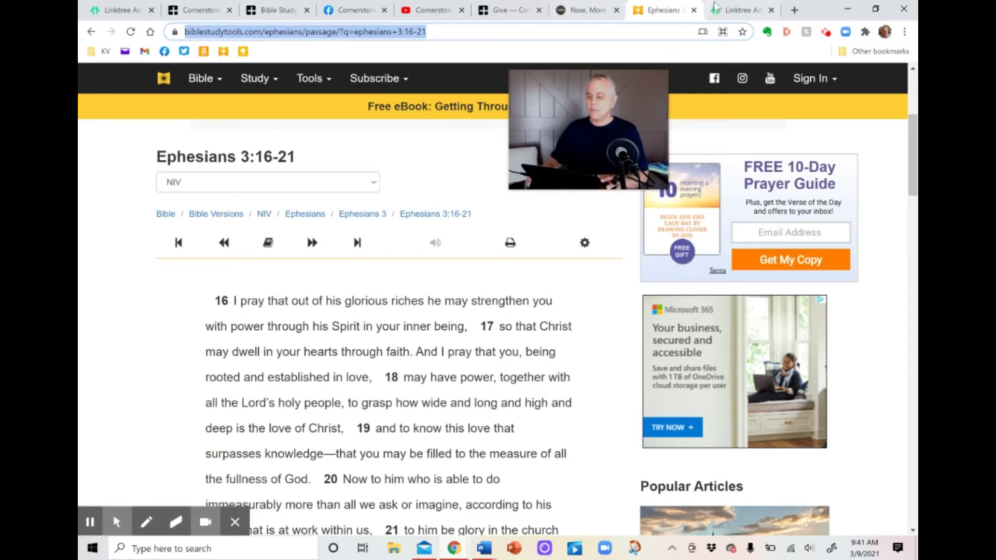
pyautogui.click(734, 11)
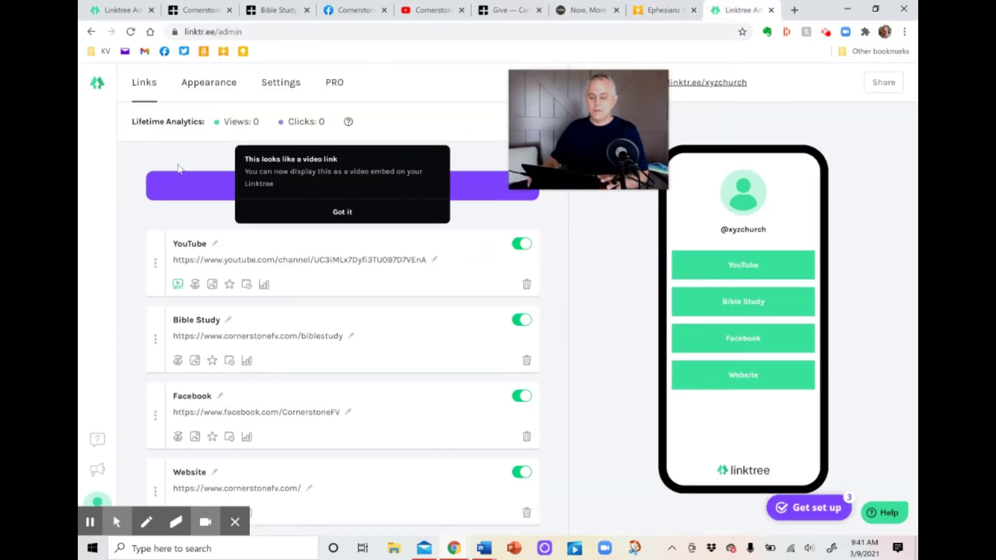
# Add a "Today's Passage" link with the Ephesians URL, then another blank link.
pyautogui.click(180, 185)
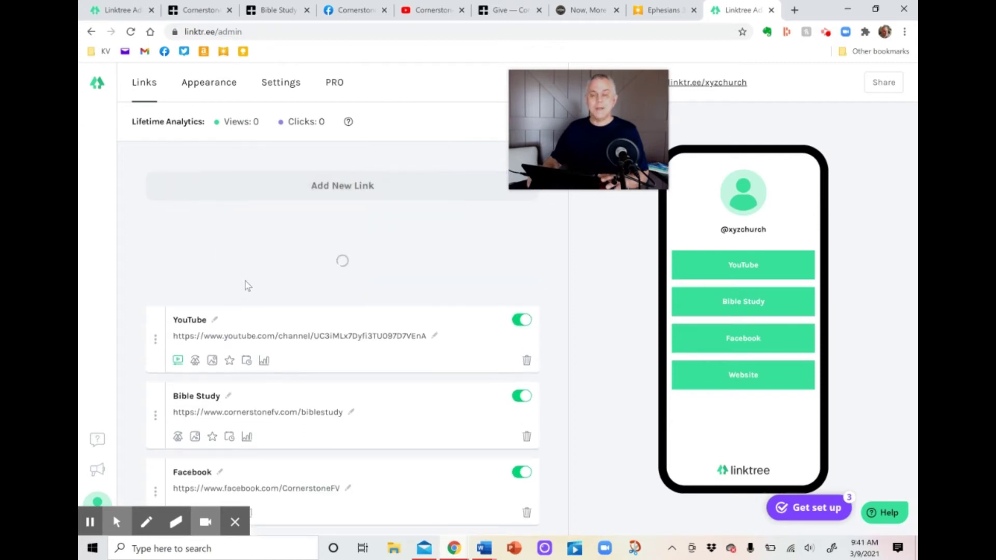
pyautogui.click(201, 247)
pyautogui.write("Today's Passsage")
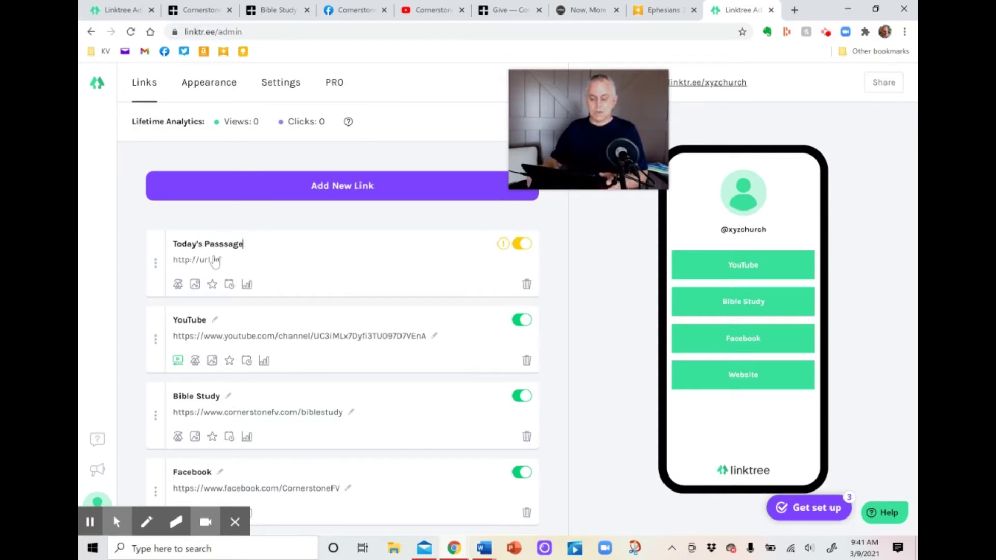
pyautogui.rightClick(212, 259)
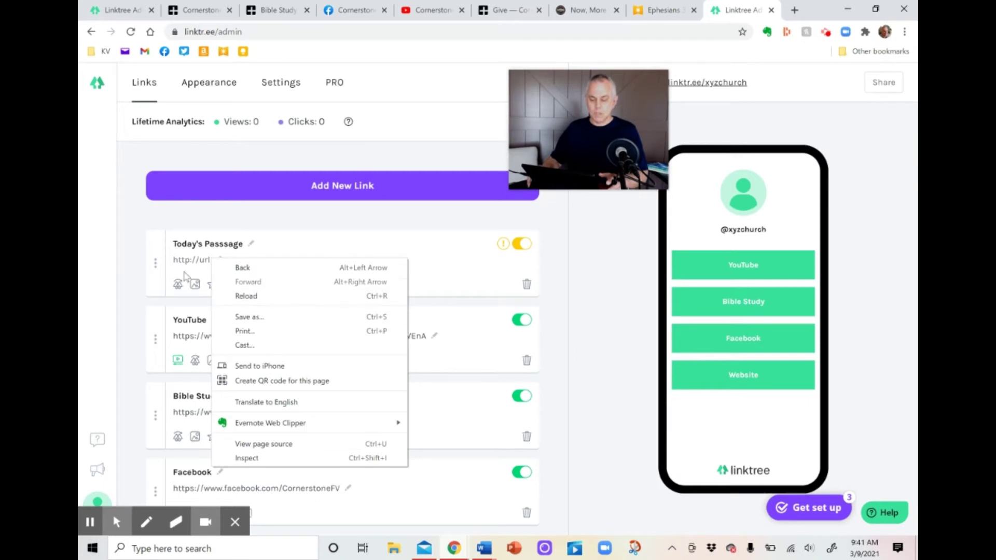
pyautogui.click(185, 262)
pyautogui.rightClick(185, 263)
pyautogui.click(226, 351)
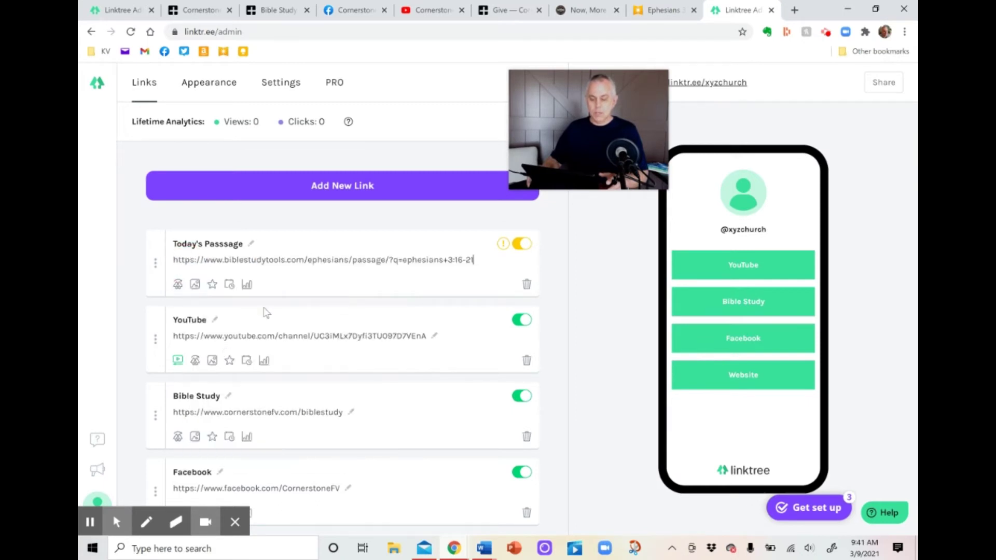
pyautogui.click(333, 181)
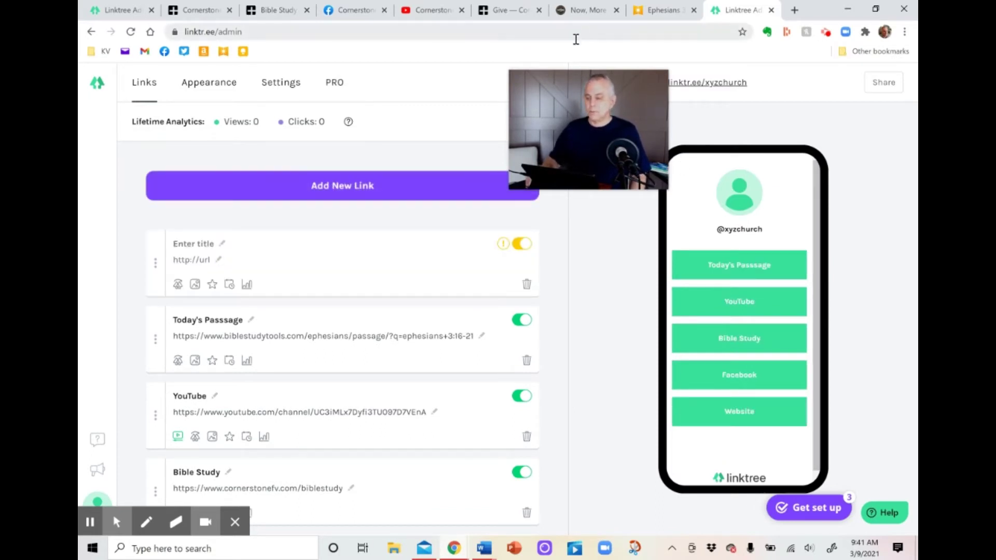
# Title the blank link "Today's Sermon Article" and paste the Stay On Mission post URL.
pyautogui.click(583, 10)
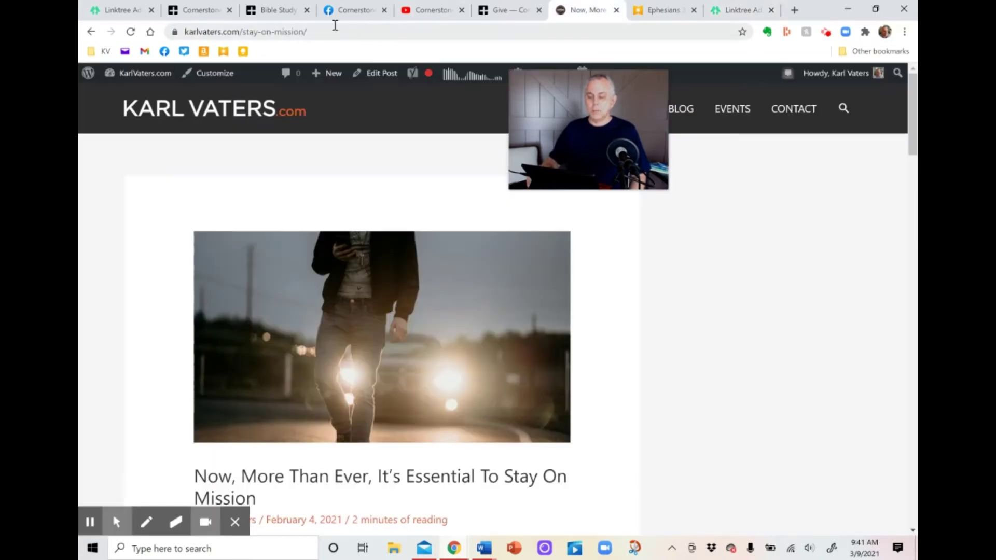
pyautogui.click(280, 34)
pyautogui.rightClick(280, 39)
pyautogui.click(321, 118)
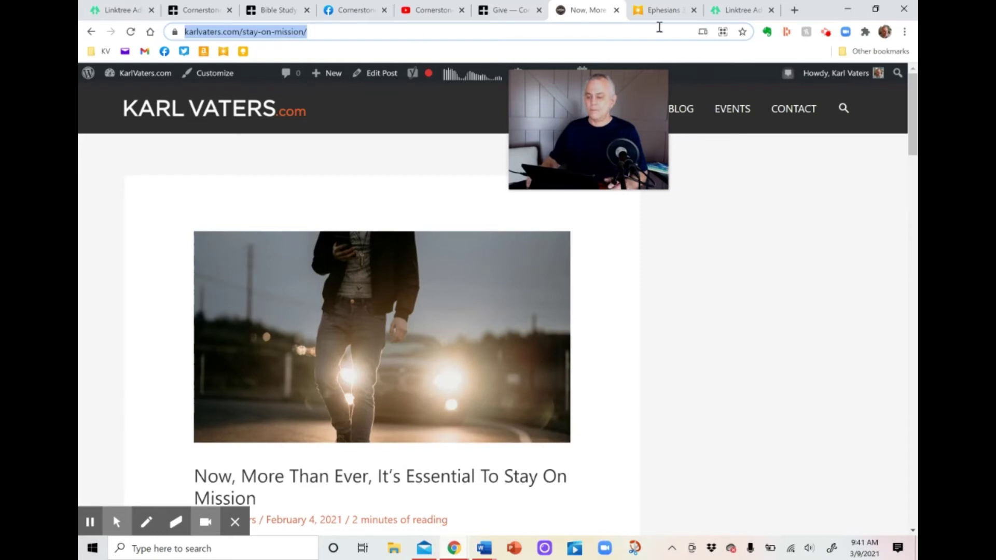
pyautogui.click(737, 10)
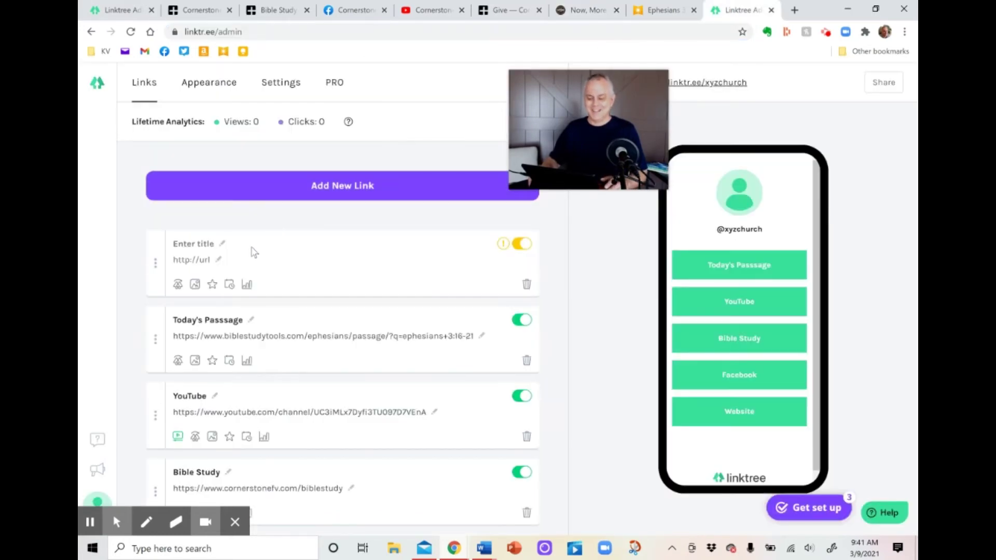
pyautogui.click(194, 245)
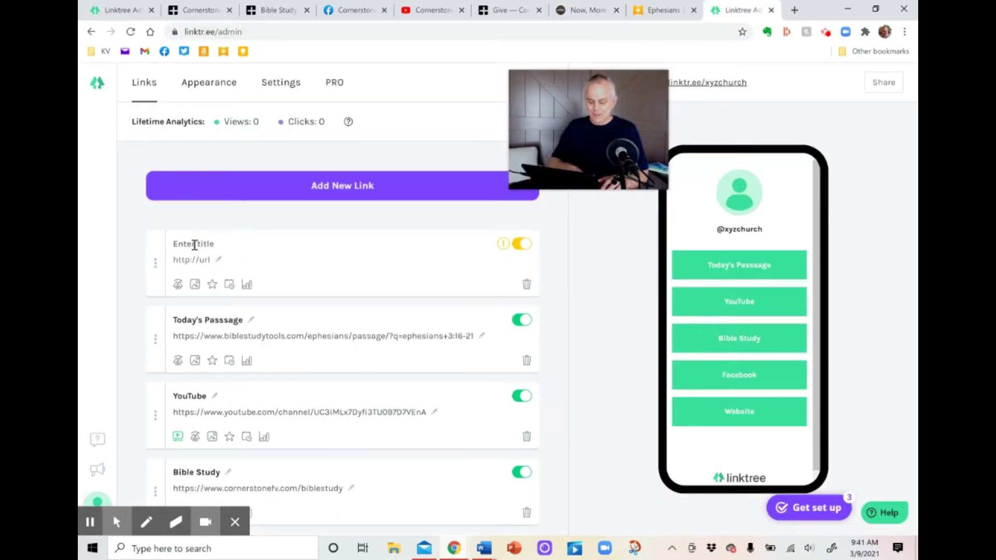
pyautogui.write('Today')
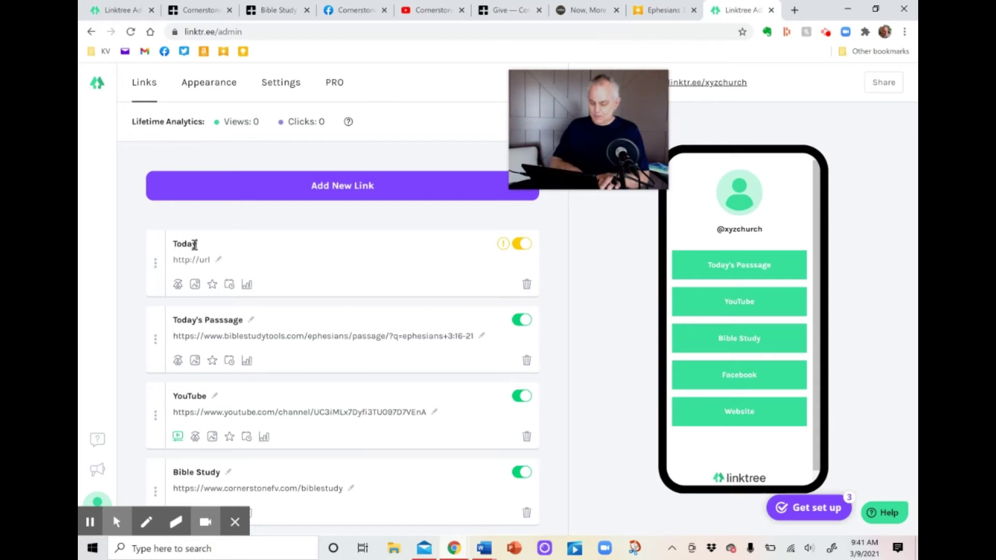
pyautogui.write("'s")
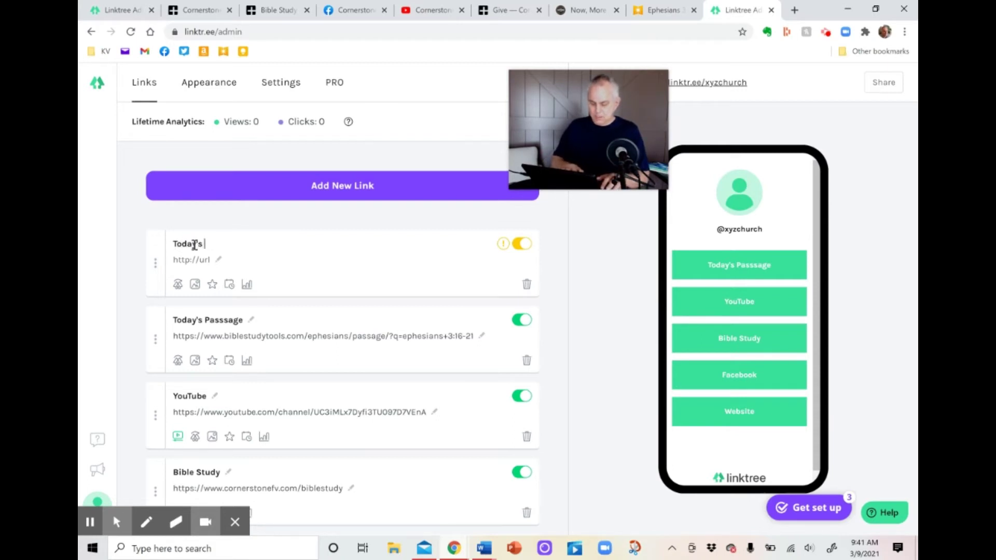
pyautogui.write(' Sermon')
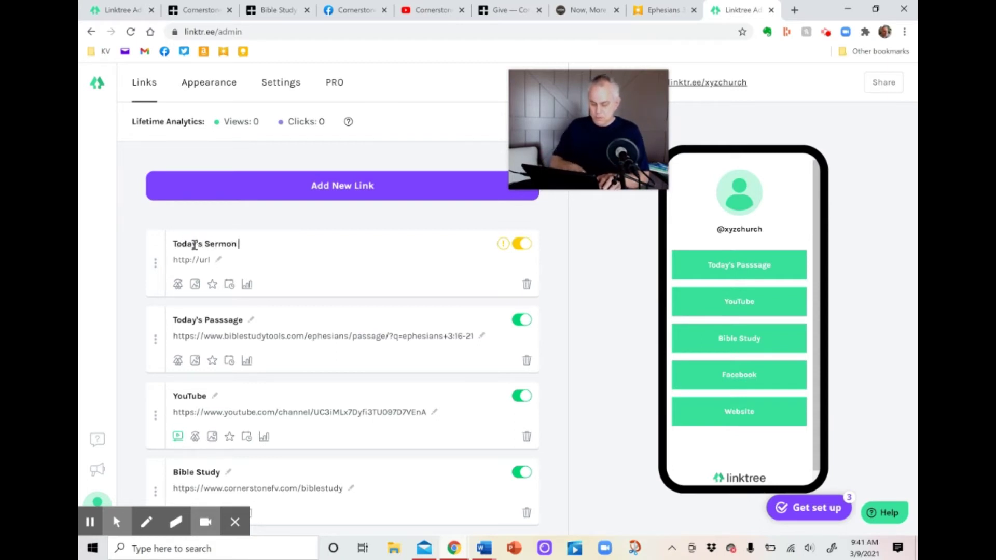
pyautogui.write(' Articl')
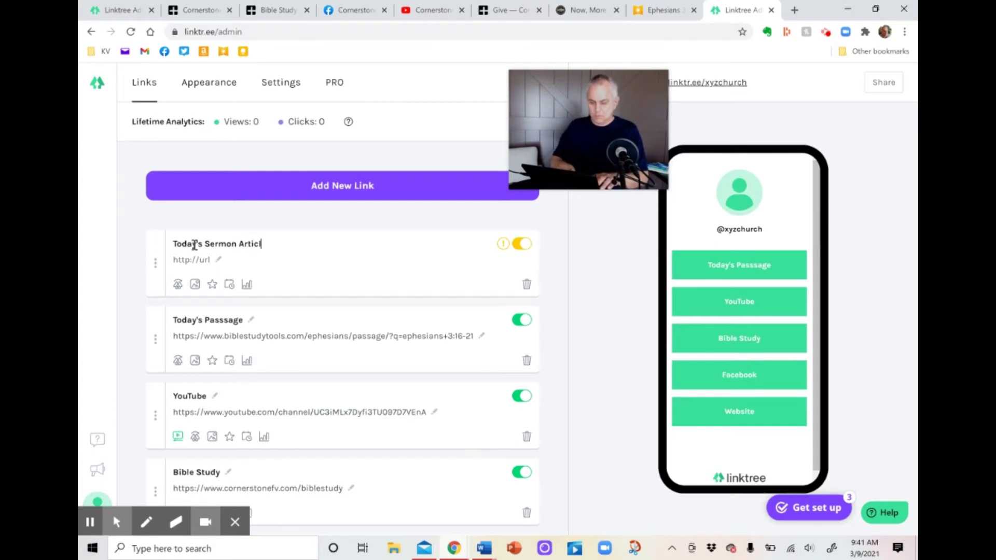
pyautogui.write('e')
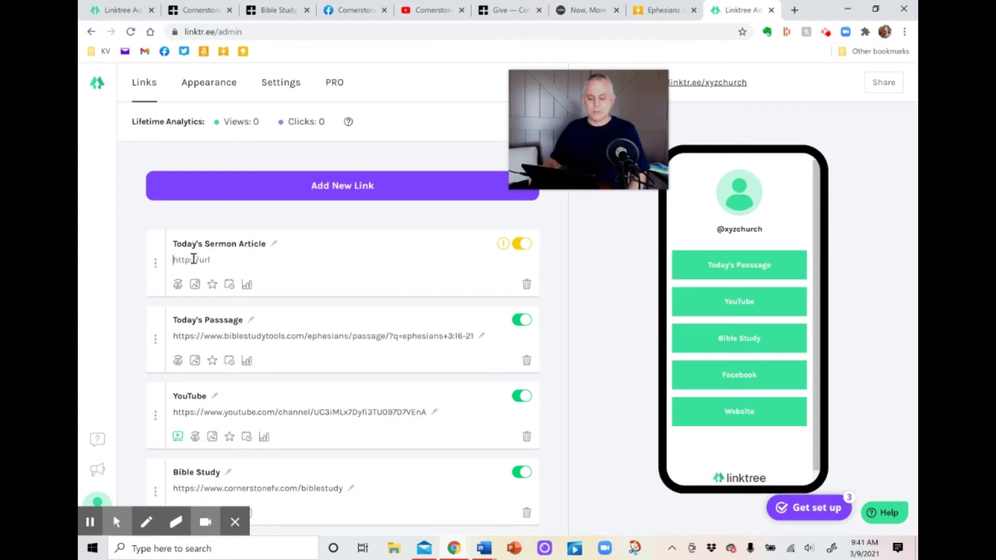
pyautogui.rightClick(193, 259)
pyautogui.click(242, 349)
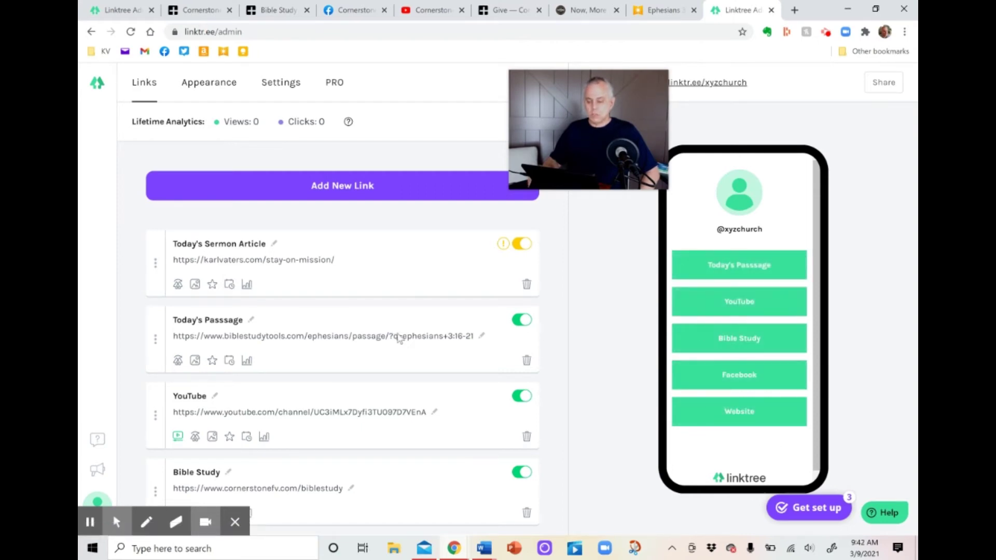
# Drag the Website link up above YouTube near the top.
pyautogui.scroll(-2, 402, 341)
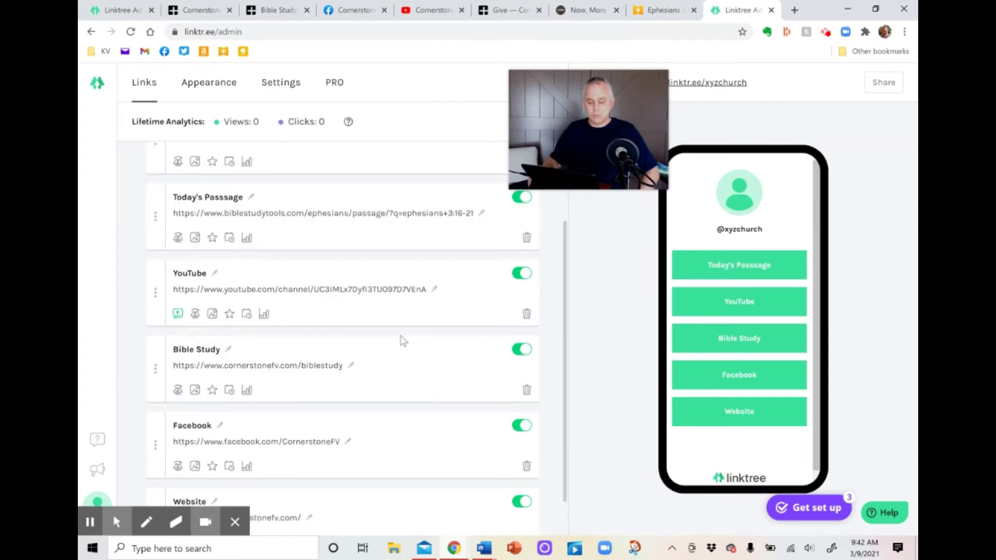
pyautogui.scroll(-2, 299, 385)
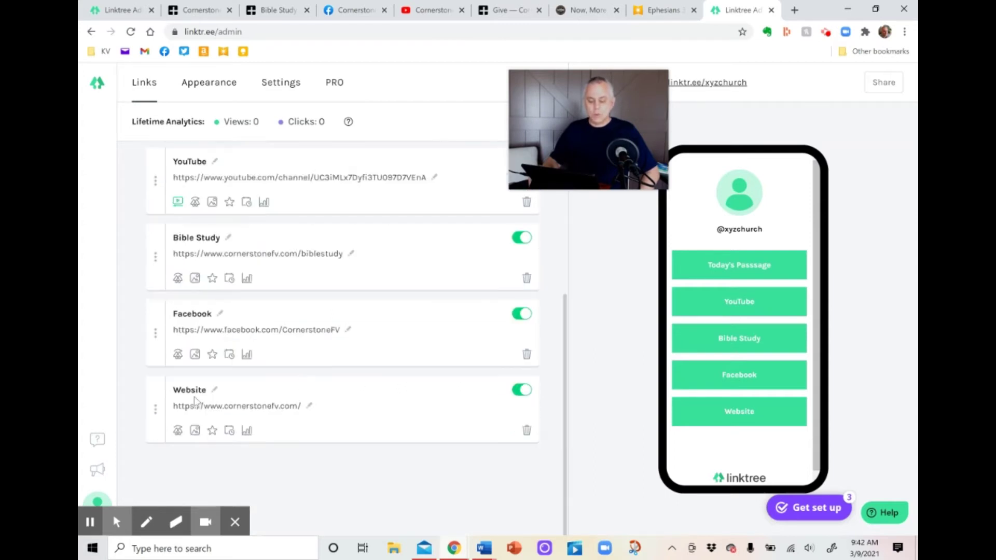
pyautogui.moveTo(155, 410); pyautogui.dragTo(156, 151)
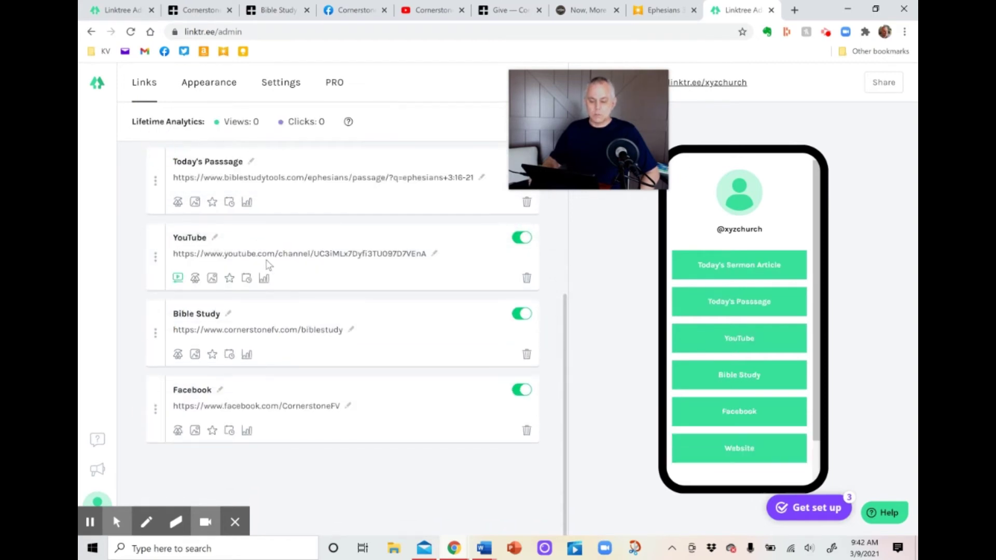
pyautogui.scroll(4, 265, 266)
pyautogui.moveTo(158, 338); pyautogui.dragTo(151, 244)
# Move Facebook up under Website and drag Today's Passage to the very top.
pyautogui.scroll(-2, 289, 357)
pyautogui.scroll(-2, 289, 357)
pyautogui.moveTo(160, 411); pyautogui.dragTo(167, 197)
pyautogui.scroll(5, 268, 281)
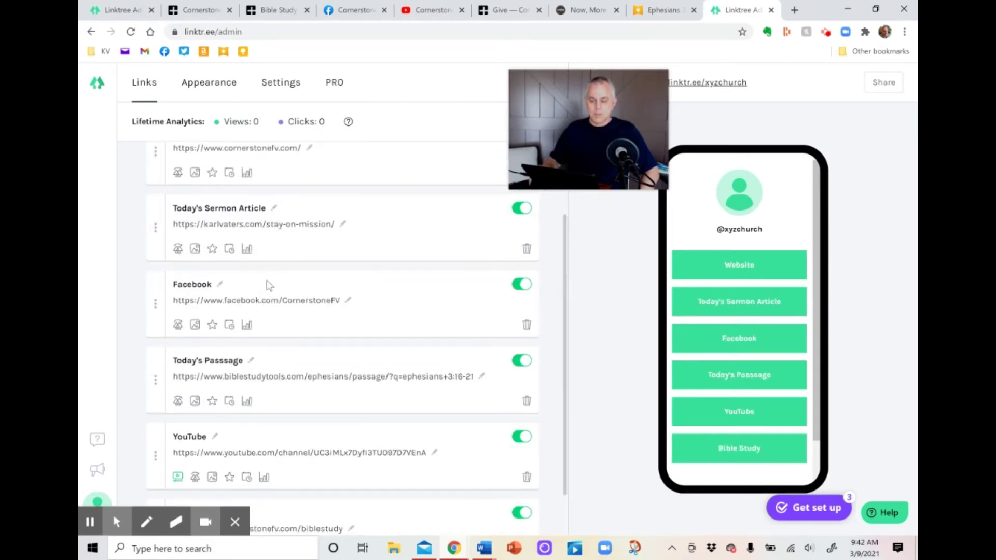
pyautogui.moveTo(154, 413); pyautogui.dragTo(303, 363)
pyautogui.scroll(-2, 349, 365)
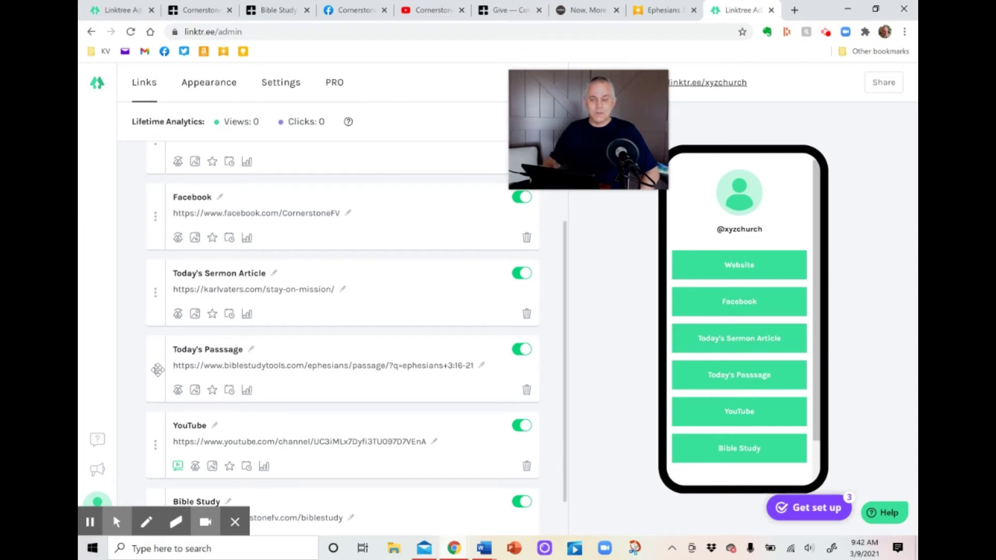
pyautogui.moveTo(158, 370); pyautogui.dragTo(156, 161)
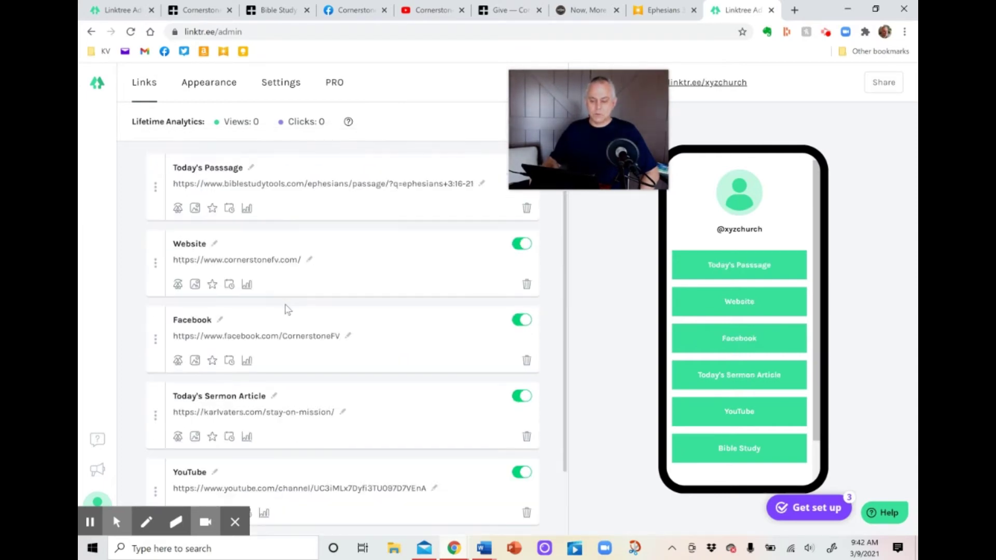
pyautogui.scroll(1, 291, 309)
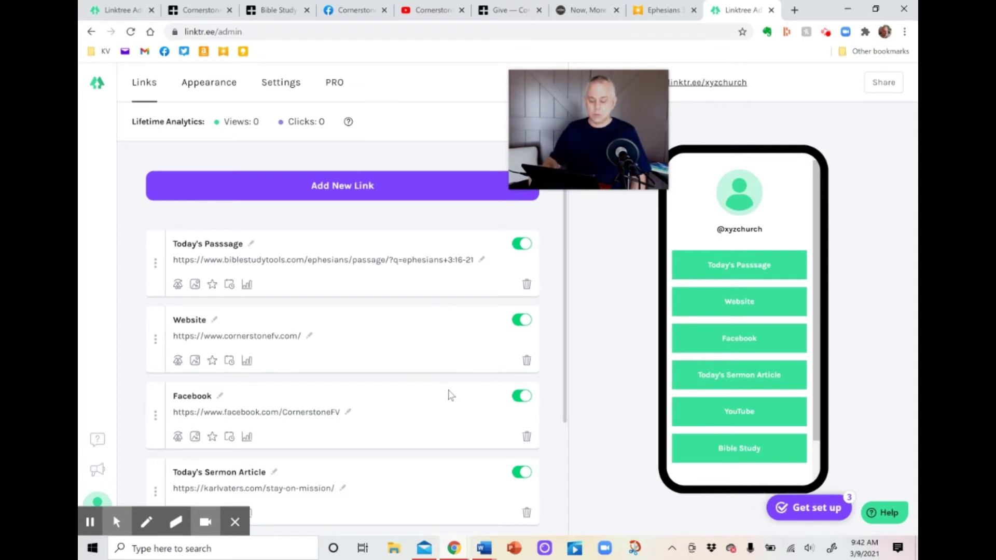
# Delete the Today's Sermon Article link so five links remain.
pyautogui.scroll(-2, 449, 396)
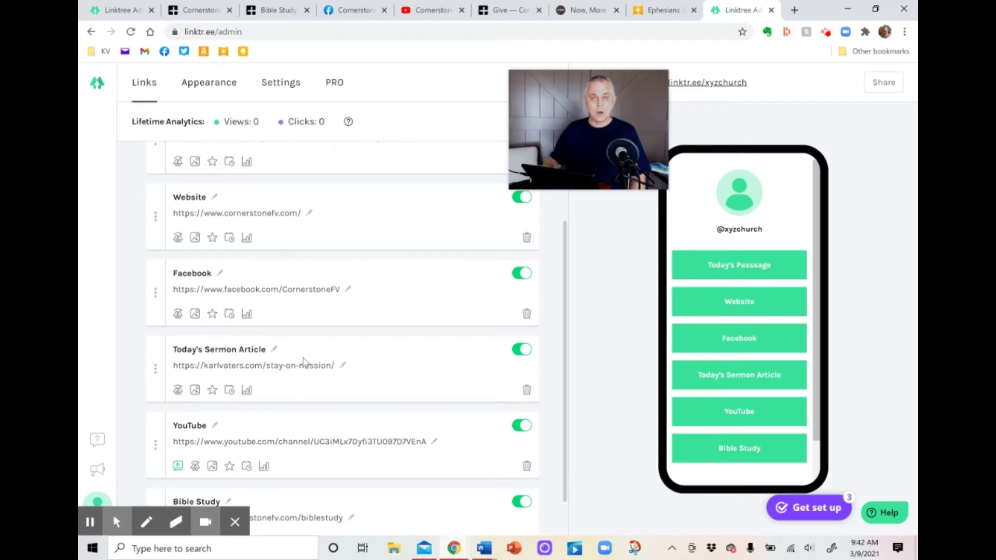
pyautogui.click(527, 390)
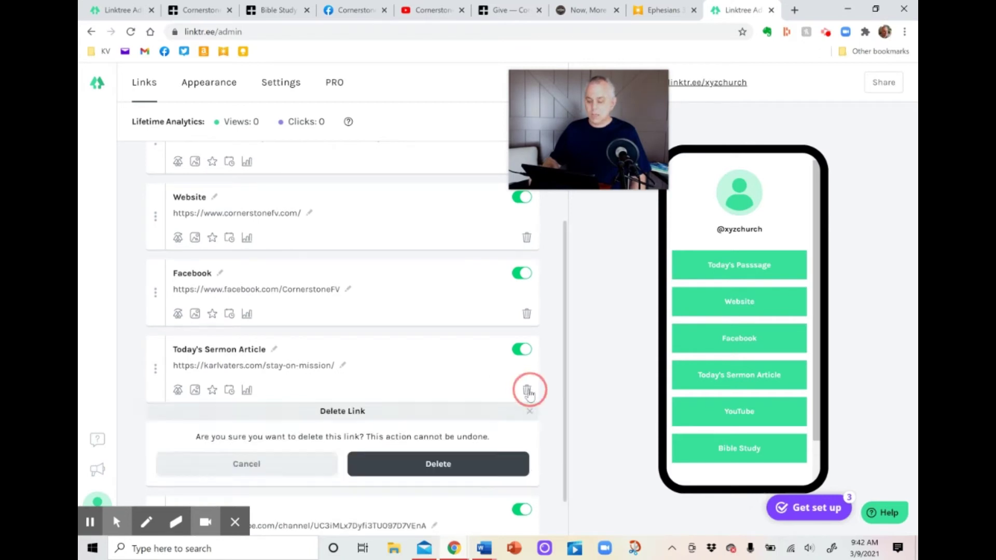
pyautogui.click(395, 468)
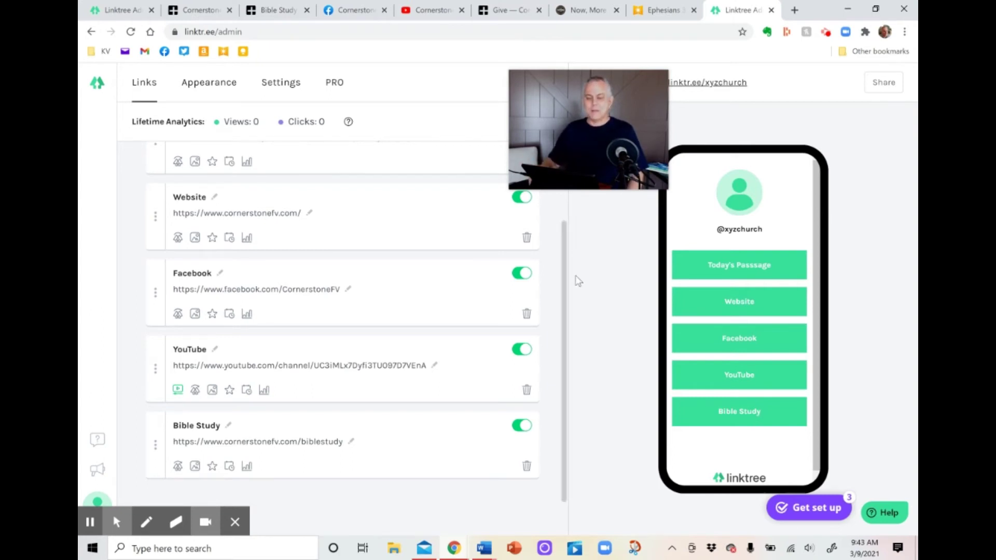
# Switch to the Appearance settings for profile image, bio and themes.
pyautogui.click(214, 89)
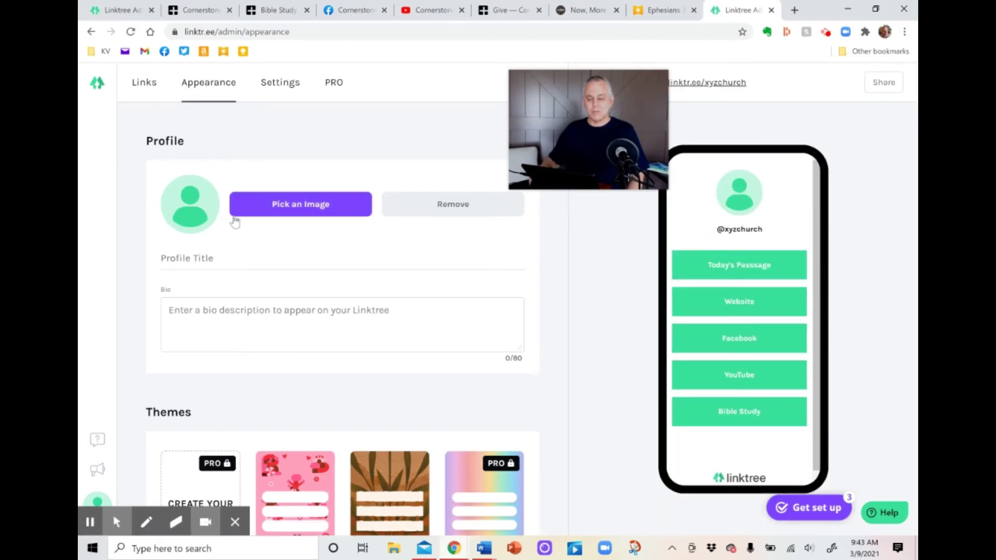
# Choose 'CCF logo - dark' from OneDrive > Desktop > !Logo as the new profile image.
pyautogui.click(304, 207)
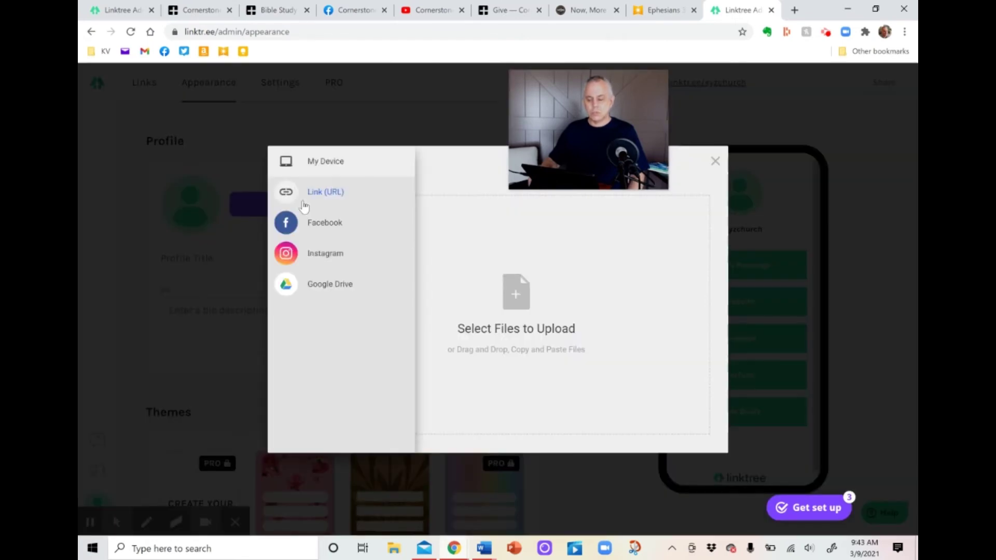
pyautogui.click(516, 307)
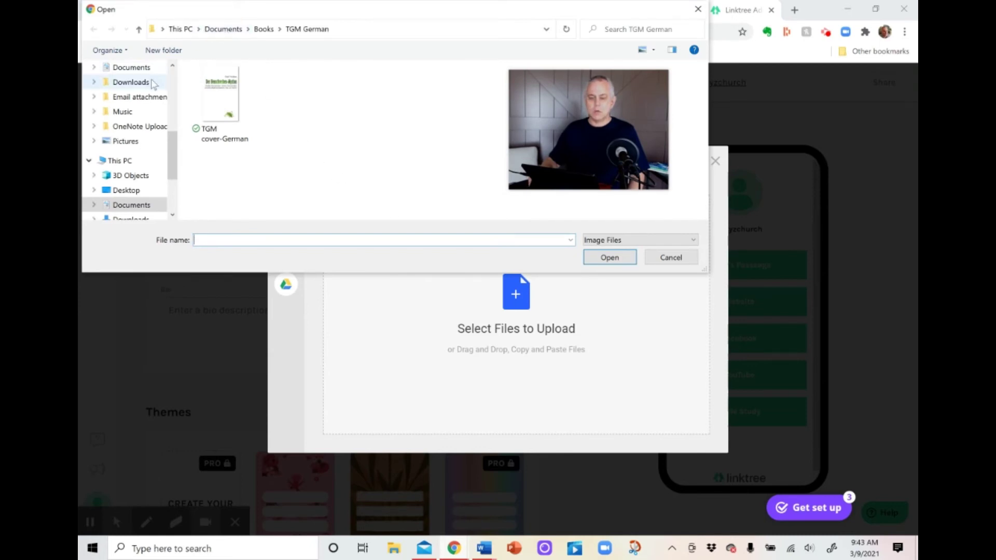
pyautogui.scroll(3, 161, 86)
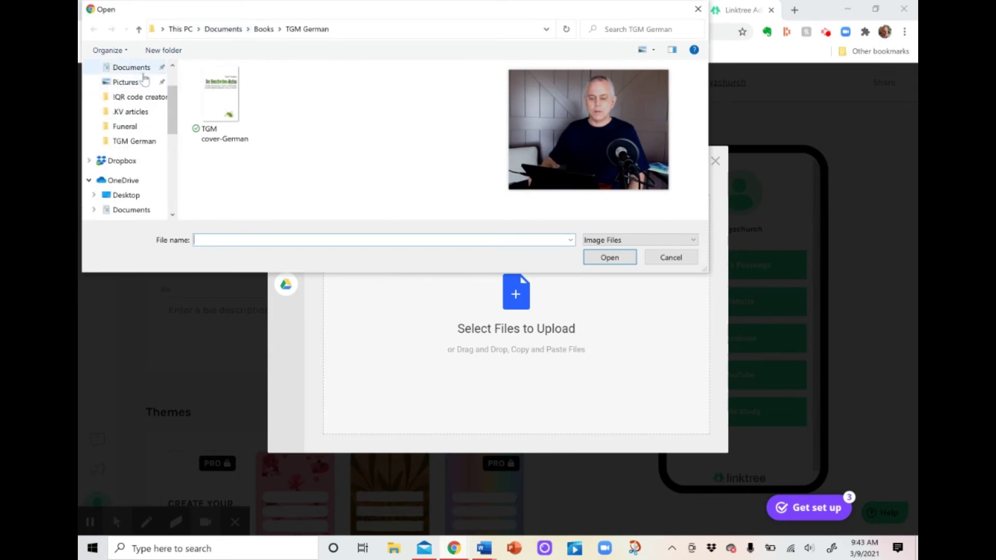
pyautogui.click(126, 195)
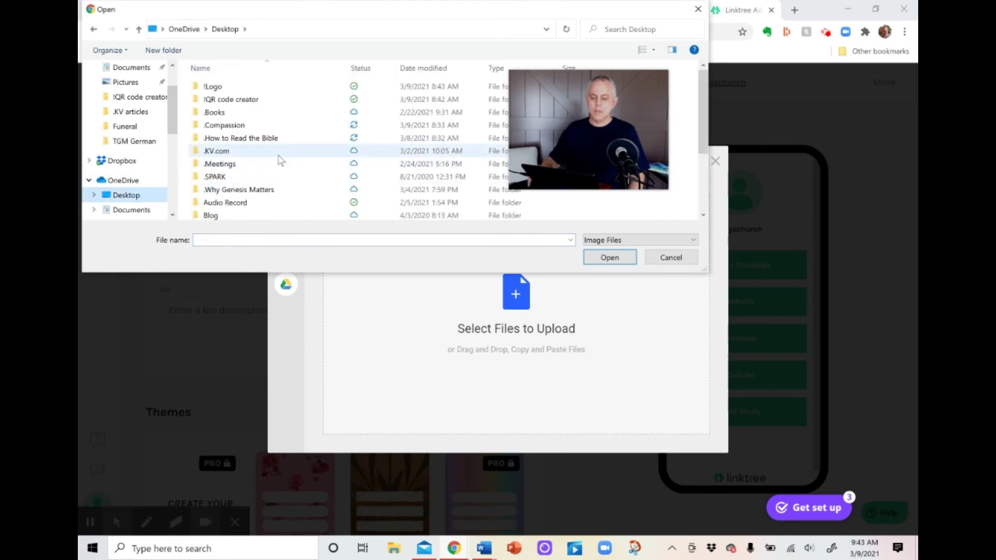
pyautogui.doubleClick(246, 88)
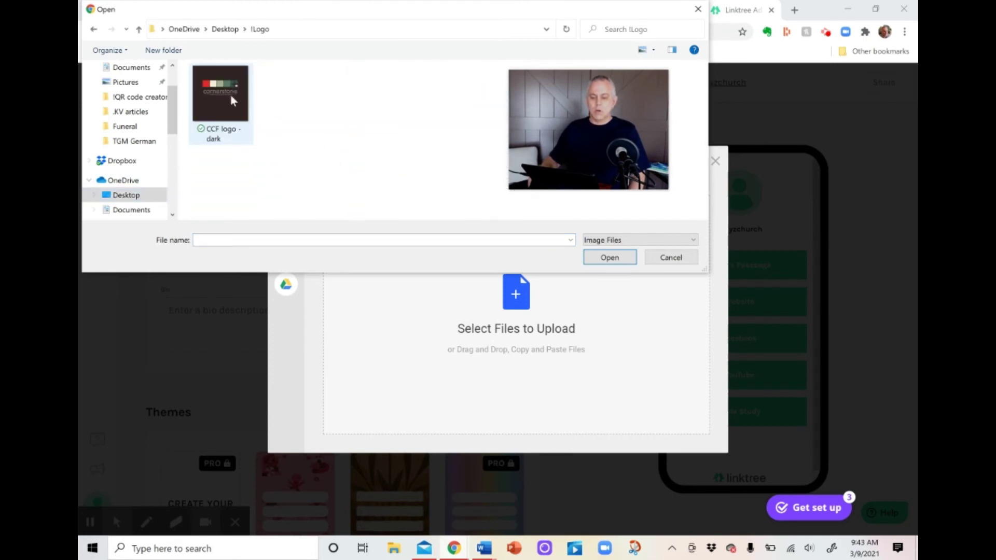
pyautogui.doubleClick(226, 95)
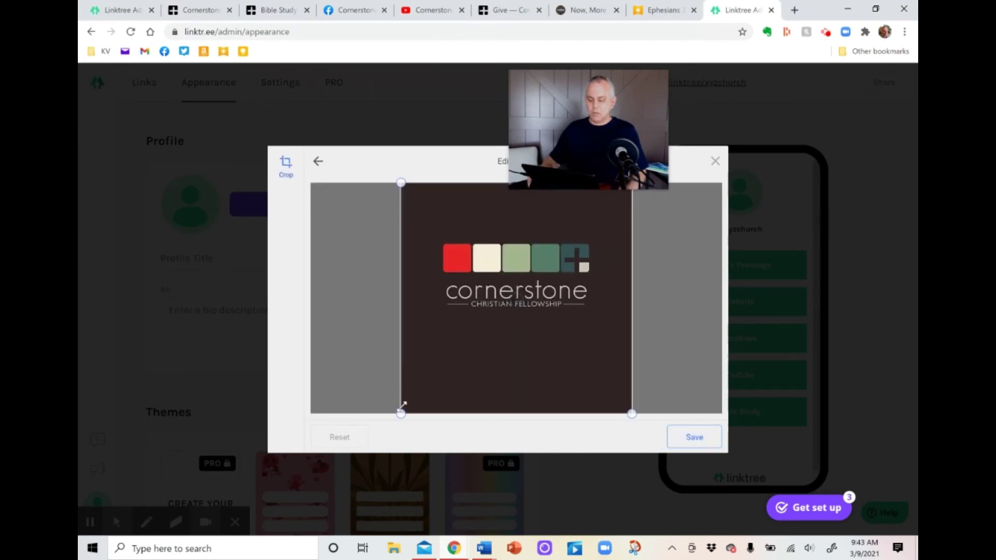
# Crop the logo to a tighter square and upload it as the profile picture.
pyautogui.moveTo(401, 352); pyautogui.dragTo(461, 301)
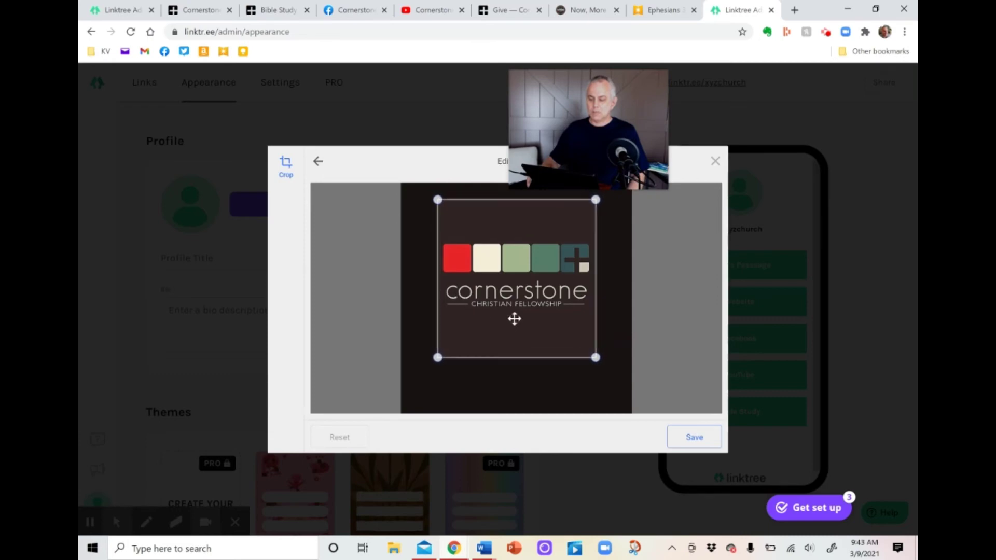
pyautogui.click(690, 438)
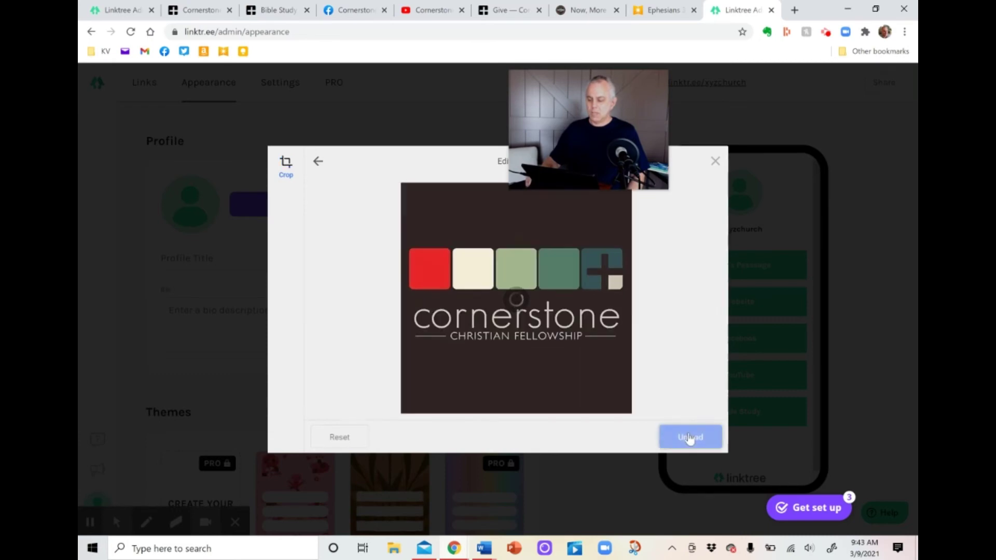
pyautogui.click(690, 437)
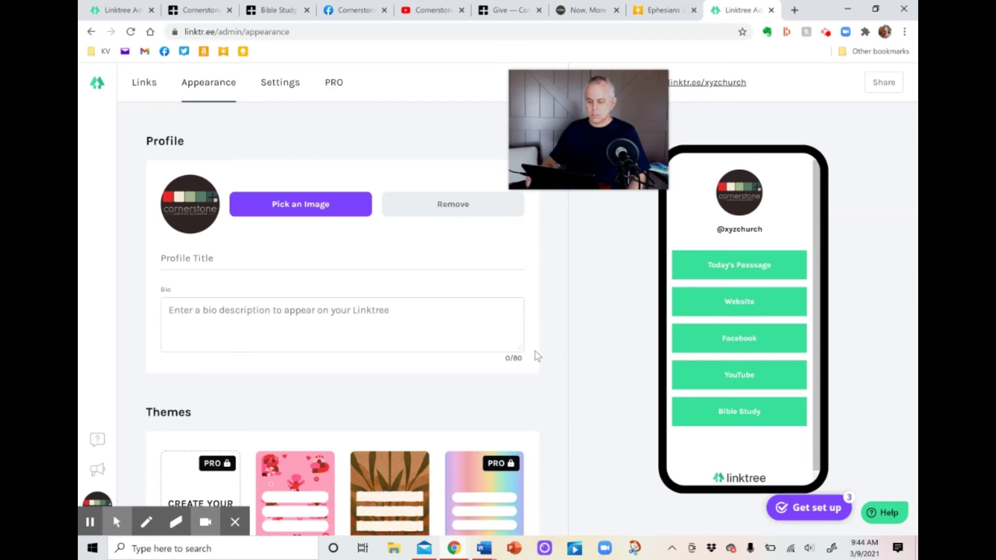
# Try the blue gradient and Smoke themes, then apply the Noir theme.
pyautogui.scroll(-5, 546, 368)
pyautogui.scroll(-5, 547, 369)
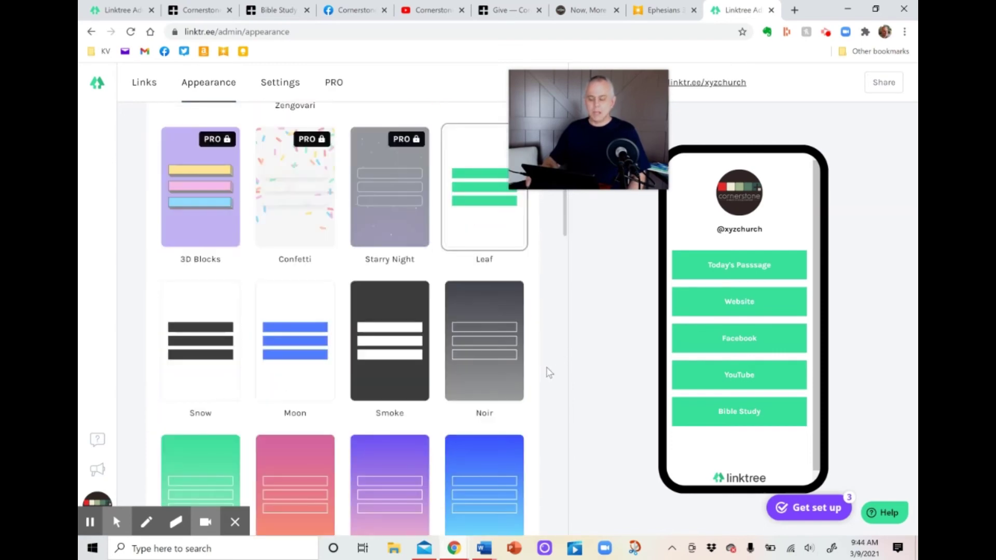
pyautogui.scroll(5, 549, 373)
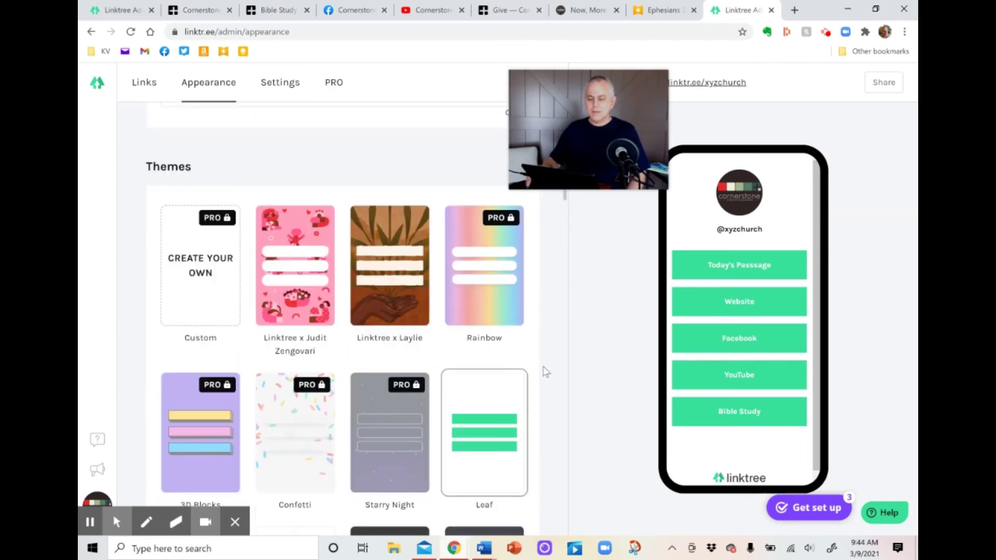
pyautogui.scroll(-2, 548, 371)
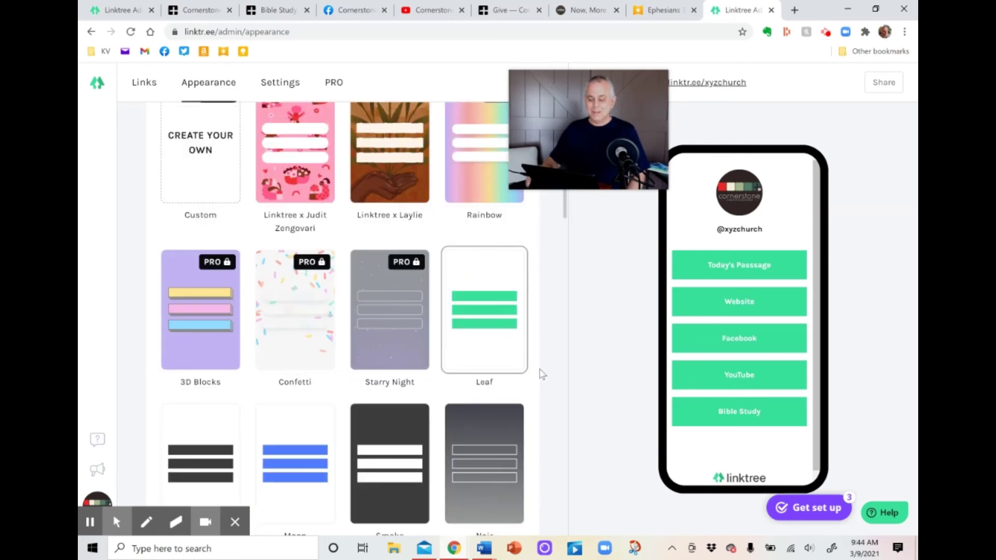
pyautogui.scroll(-2, 544, 373)
pyautogui.click(453, 453)
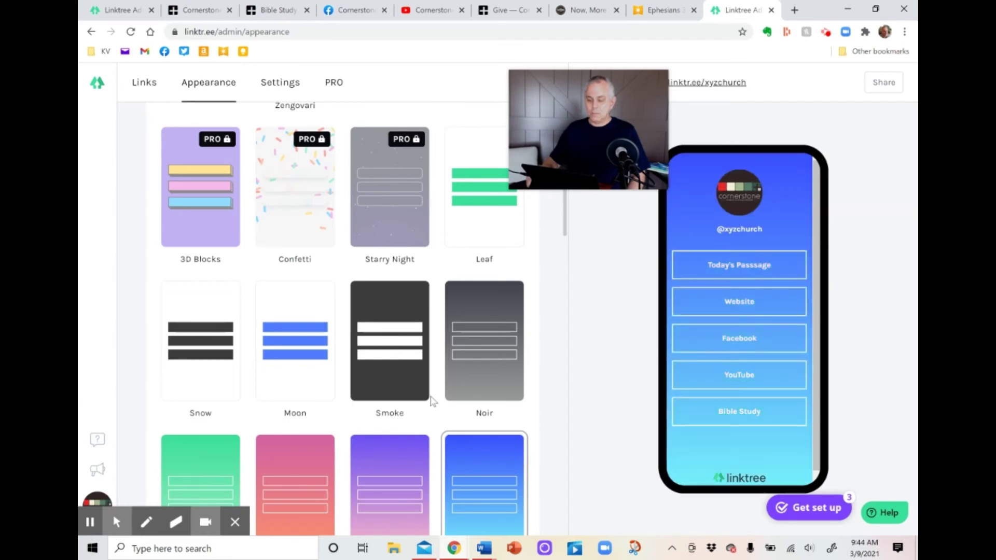
pyautogui.click(411, 377)
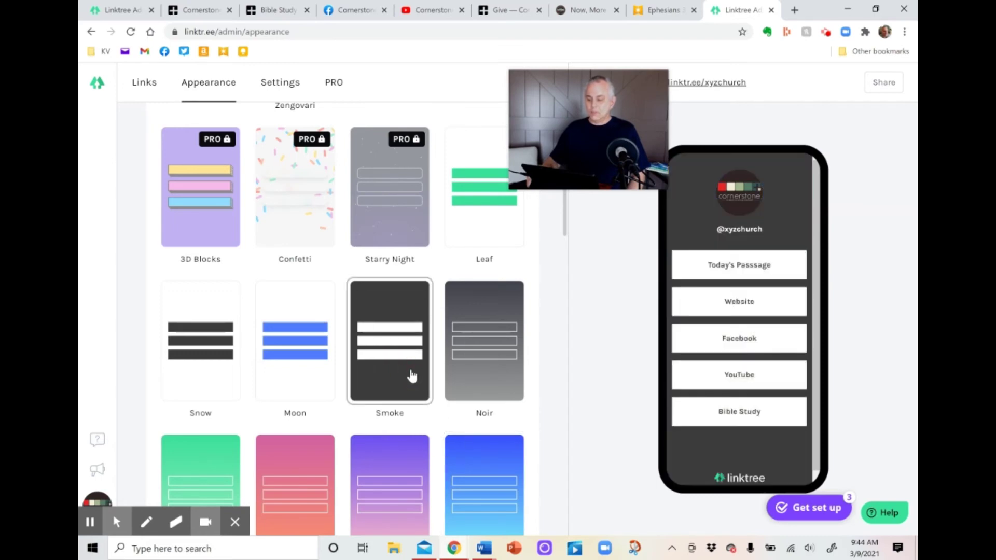
pyautogui.click(483, 373)
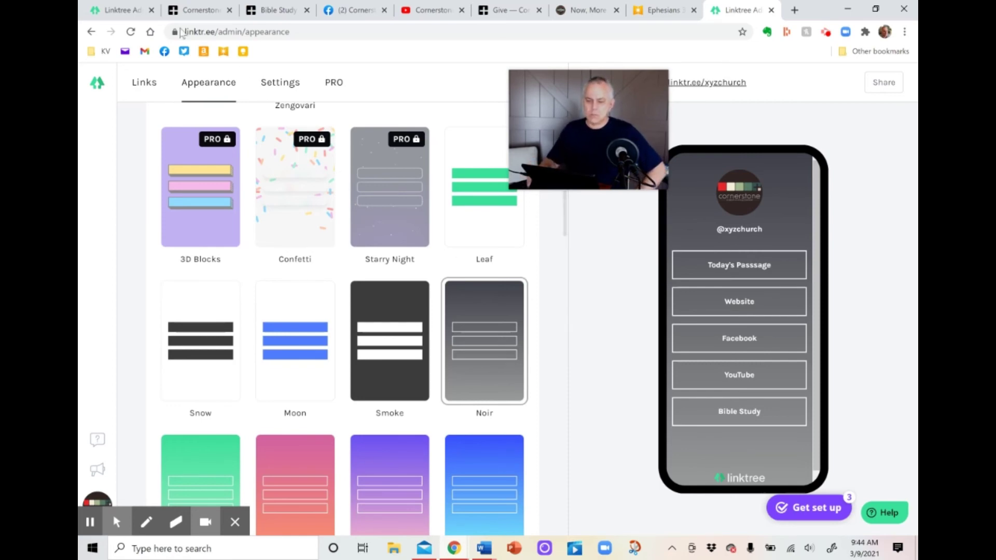
# Reload the Linktree admin page.
pyautogui.click(164, 99)
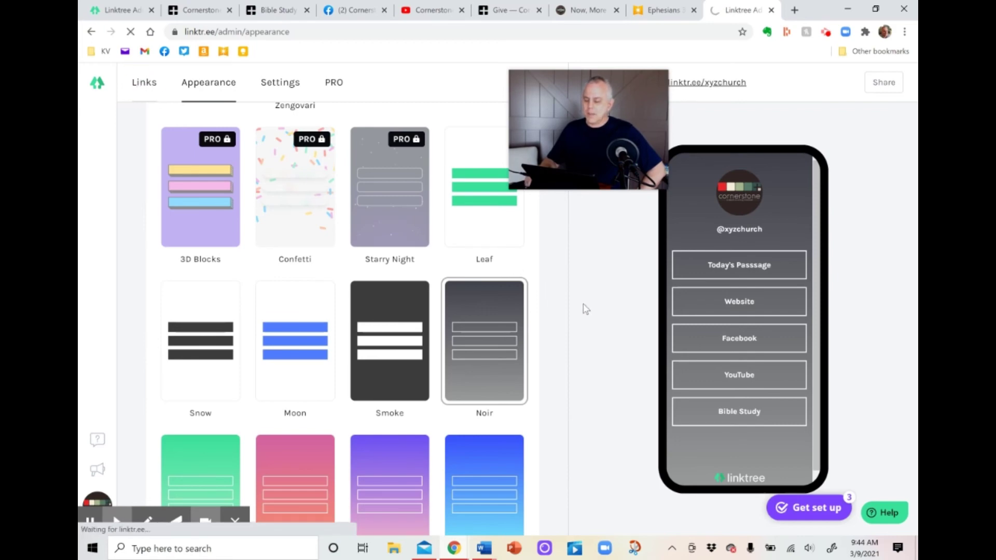